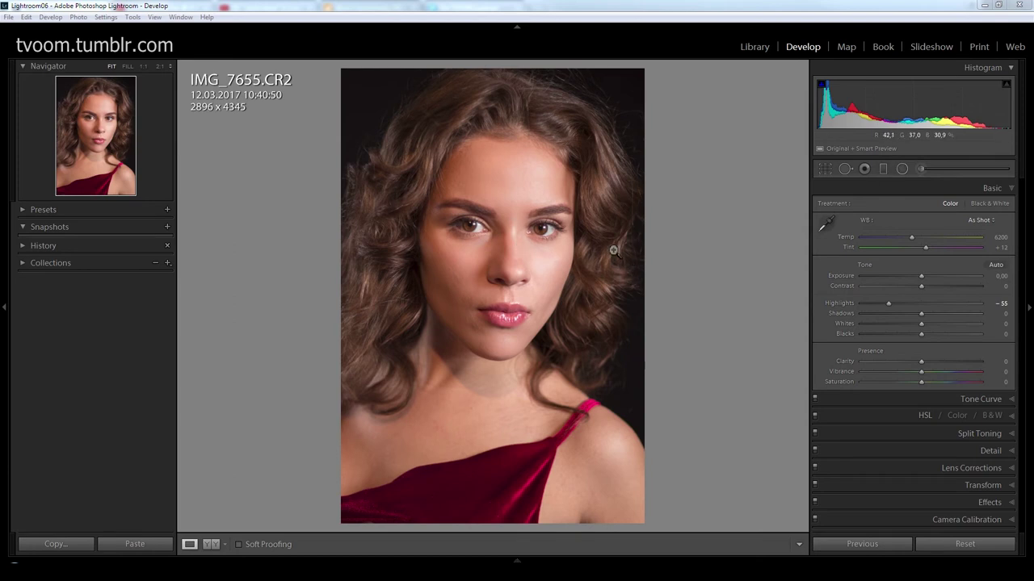
- Inspect the eye at 2:1, darken Blacks to -12, then magnify the right eye
{"action": "left_click", "coordinate": [571, 235]}
{"action": "left_click_drag", "start_coordinate": [528, 235], "coordinate": [773, 325]}
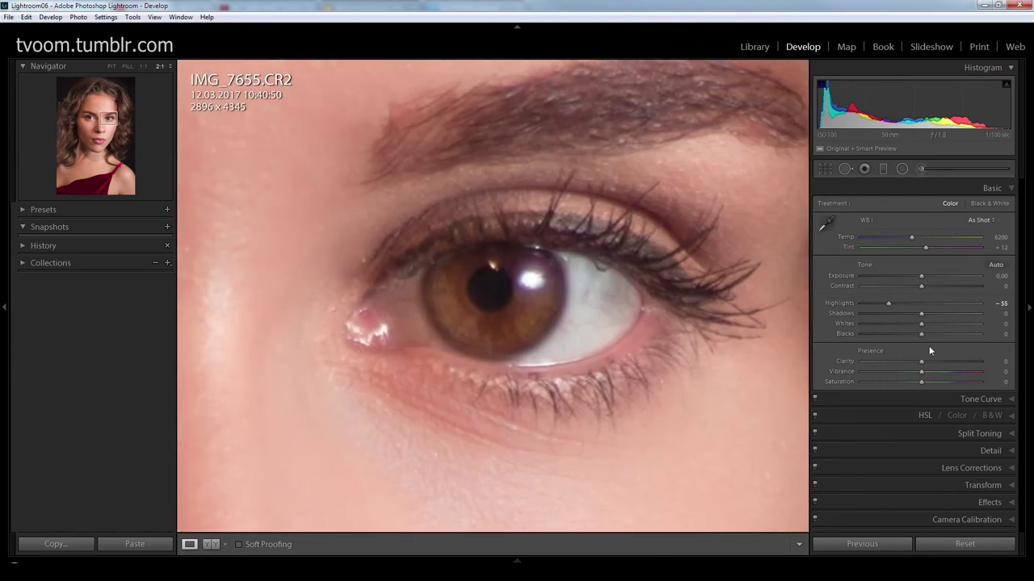
{"action": "left_click", "coordinate": [616, 227]}
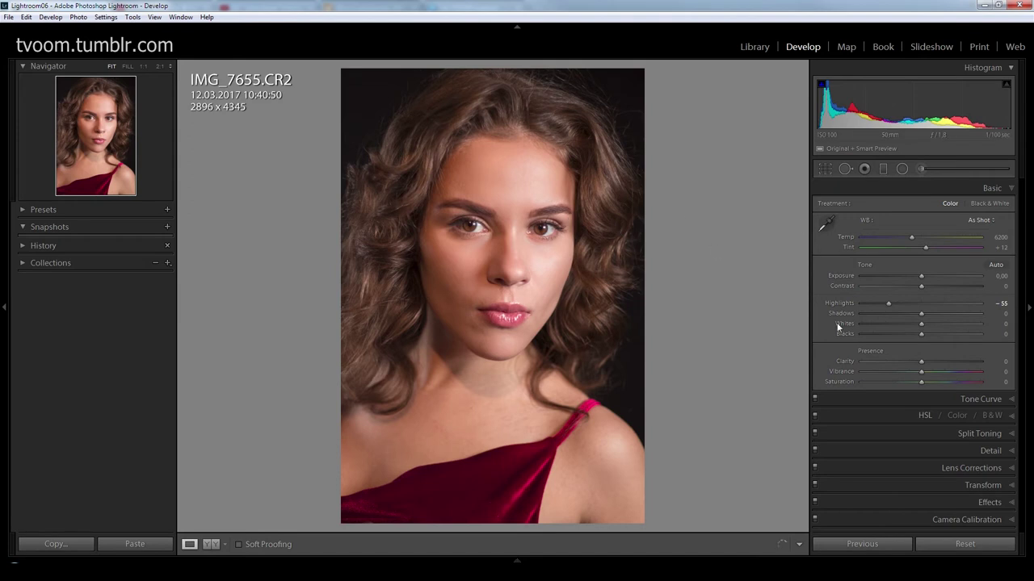
{"action": "left_click_drag", "start_coordinate": [922, 337], "coordinate": [915, 340]}
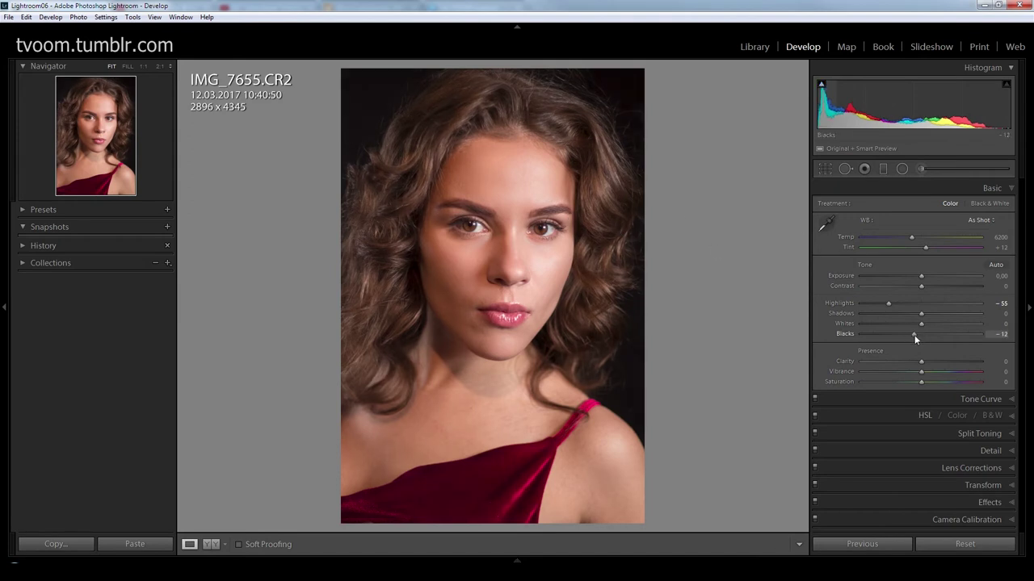
{"action": "left_click", "coordinate": [555, 230]}
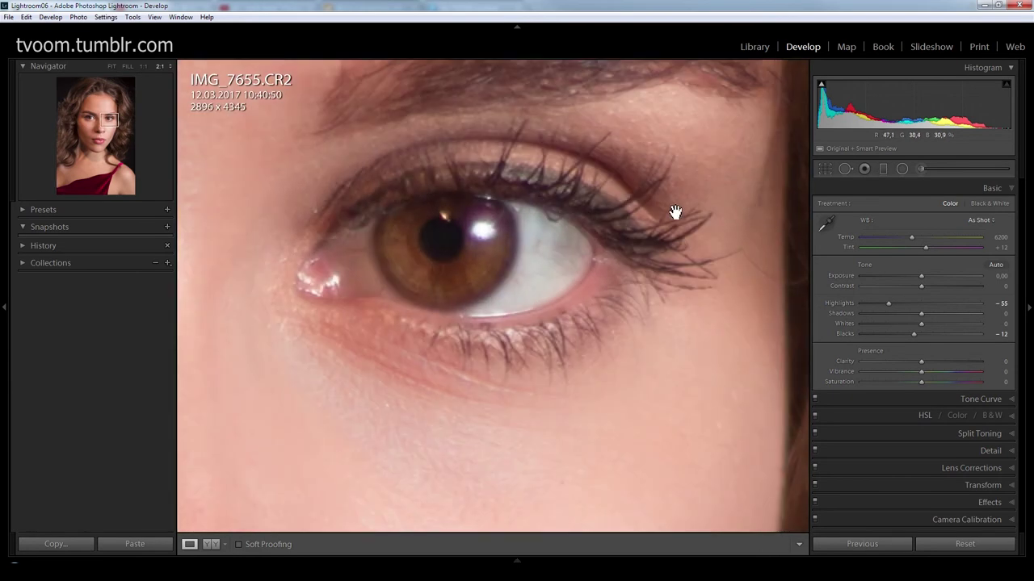
- Draw a radial filter over the eye, then flatten, reposition, narrow and rotate it to fit the opening
{"action": "left_click", "coordinate": [903, 169]}
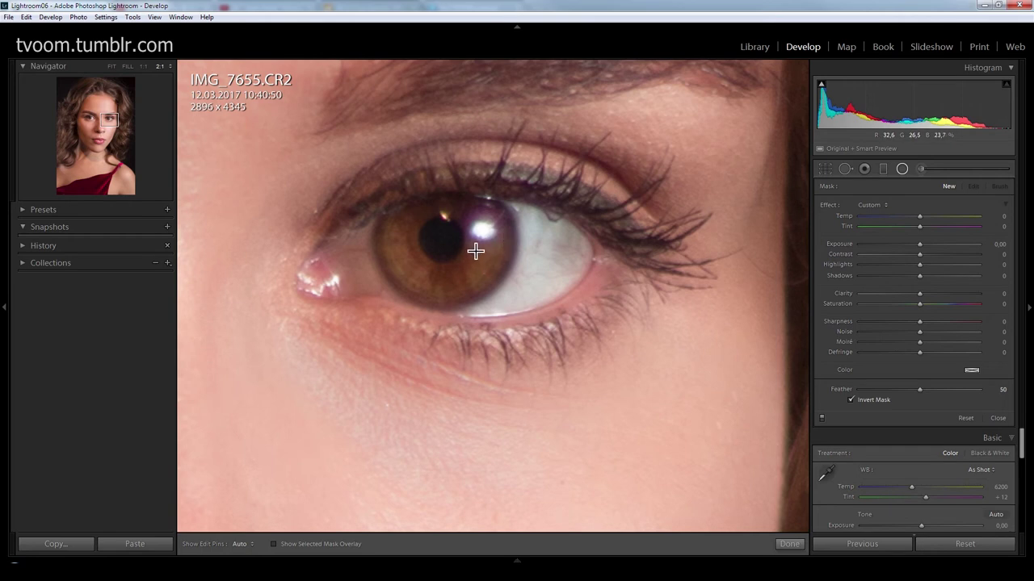
{"action": "left_click_drag", "start_coordinate": [474, 250], "coordinate": [606, 299]}
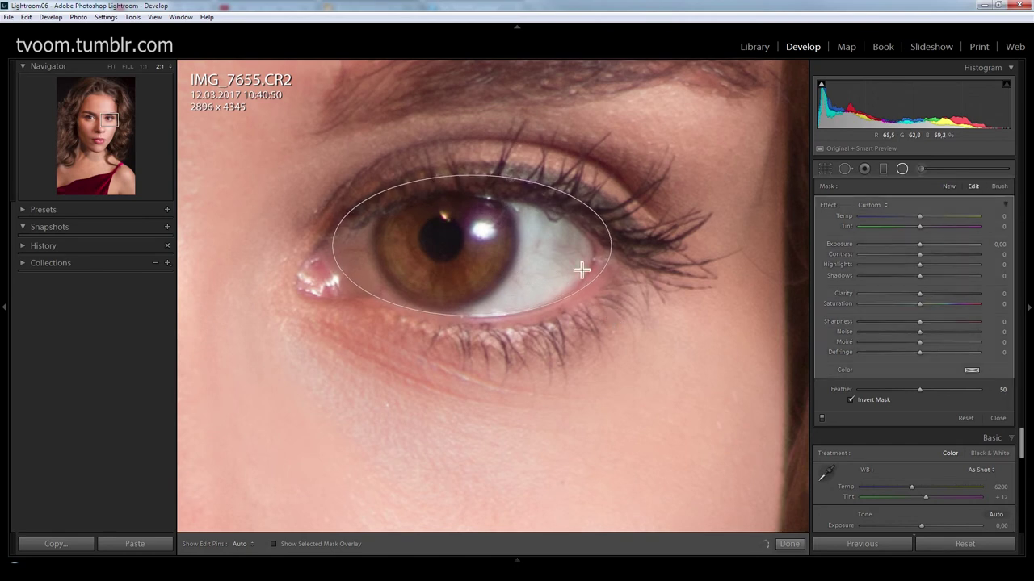
{"action": "left_click_drag", "start_coordinate": [472, 177], "coordinate": [472, 186]}
{"action": "left_click_drag", "start_coordinate": [472, 244], "coordinate": [457, 256]}
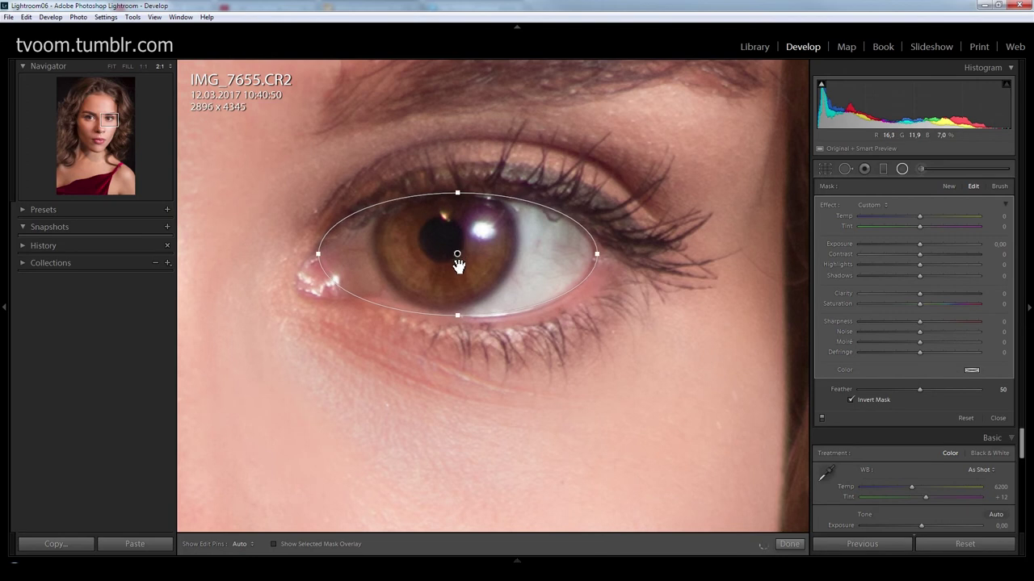
{"action": "left_click_drag", "start_coordinate": [318, 254], "coordinate": [323, 252]}
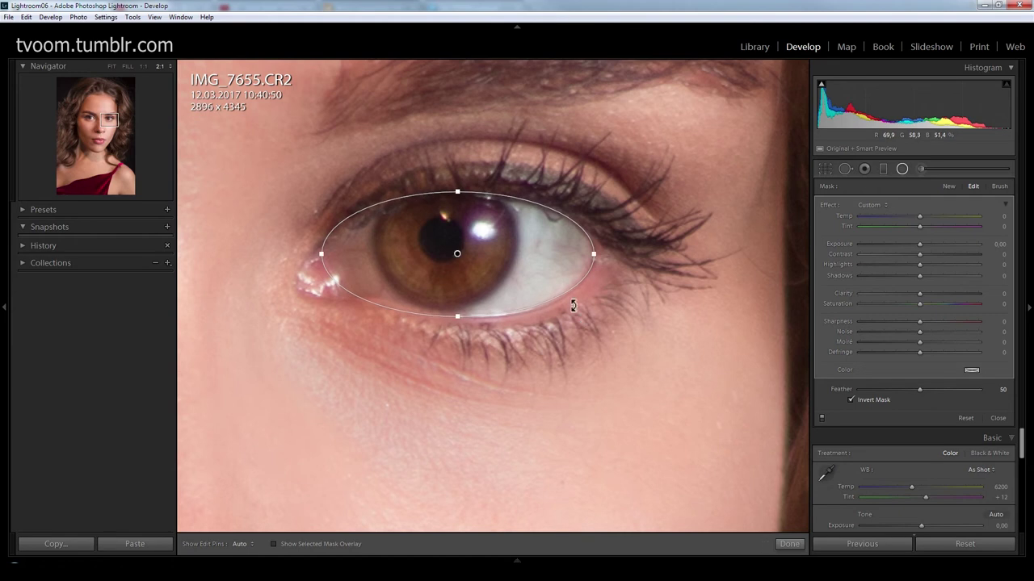
{"action": "left_click_drag", "start_coordinate": [573, 306], "coordinate": [567, 307]}
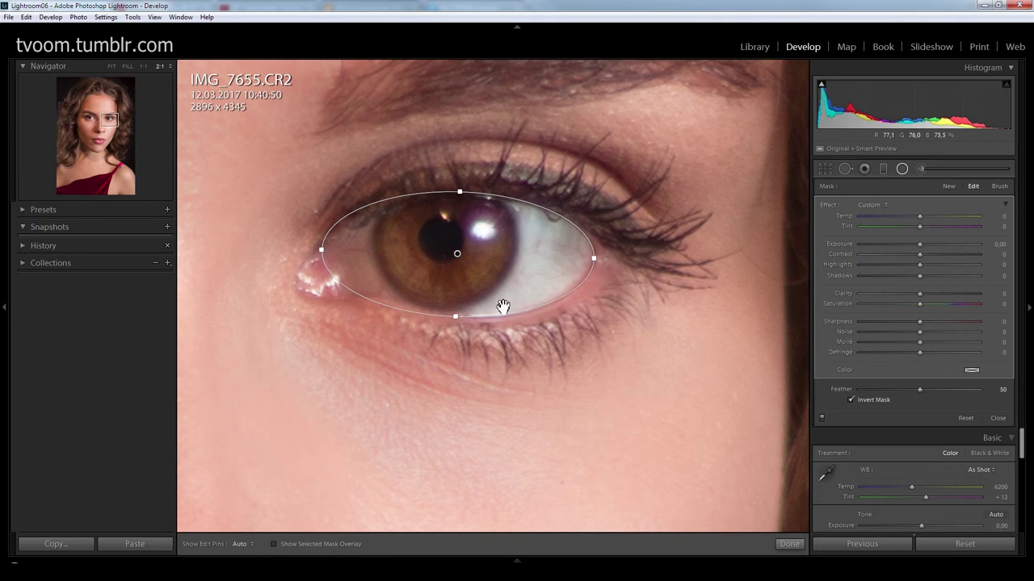
- Set the eye filter's Highlights to 95 and its Temp to -9
{"action": "left_click_drag", "start_coordinate": [919, 267], "coordinate": [965, 266]}
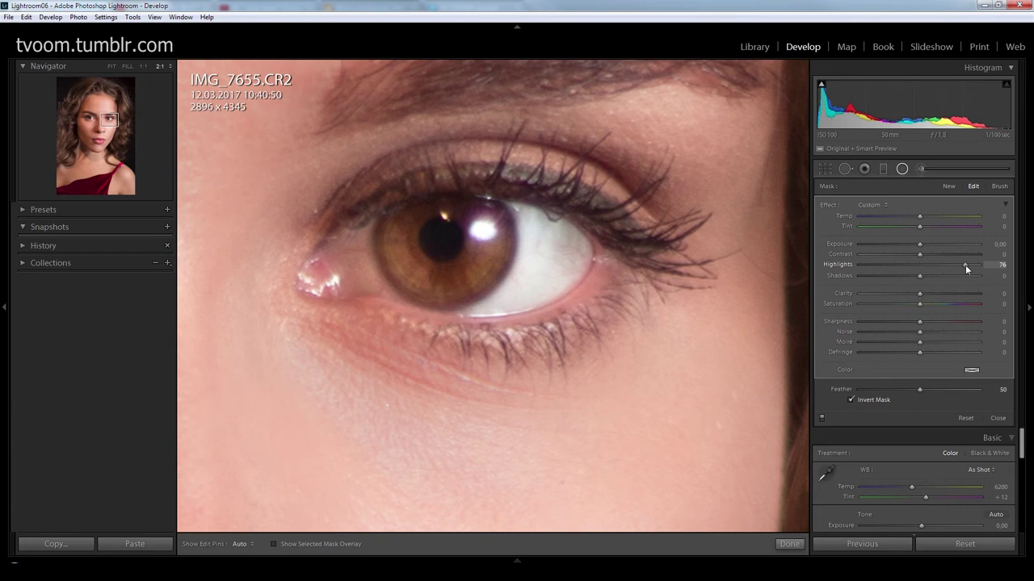
{"action": "left_click_drag", "start_coordinate": [972, 265], "coordinate": [976, 265]}
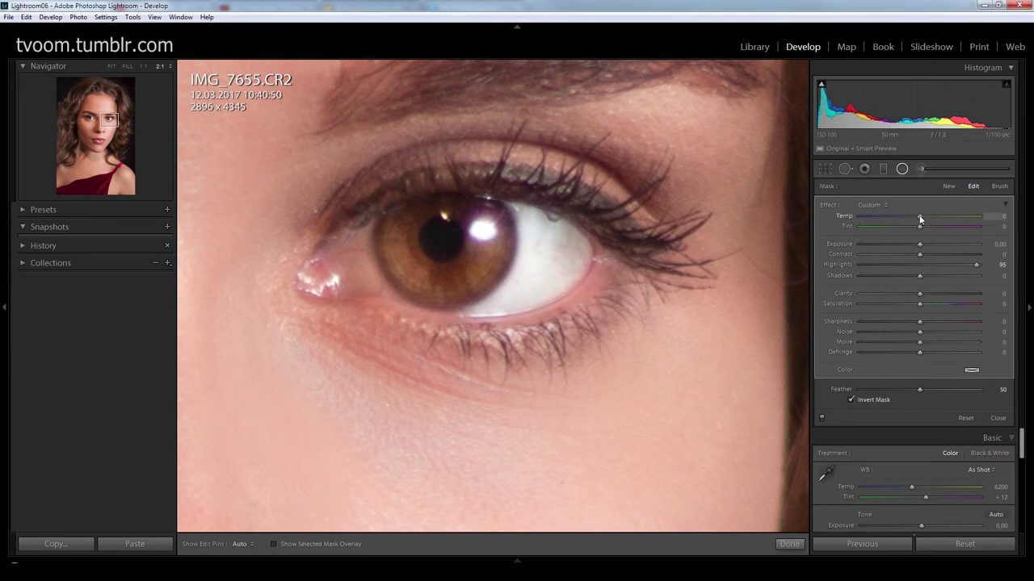
{"action": "left_click_drag", "start_coordinate": [917, 219], "coordinate": [914, 218]}
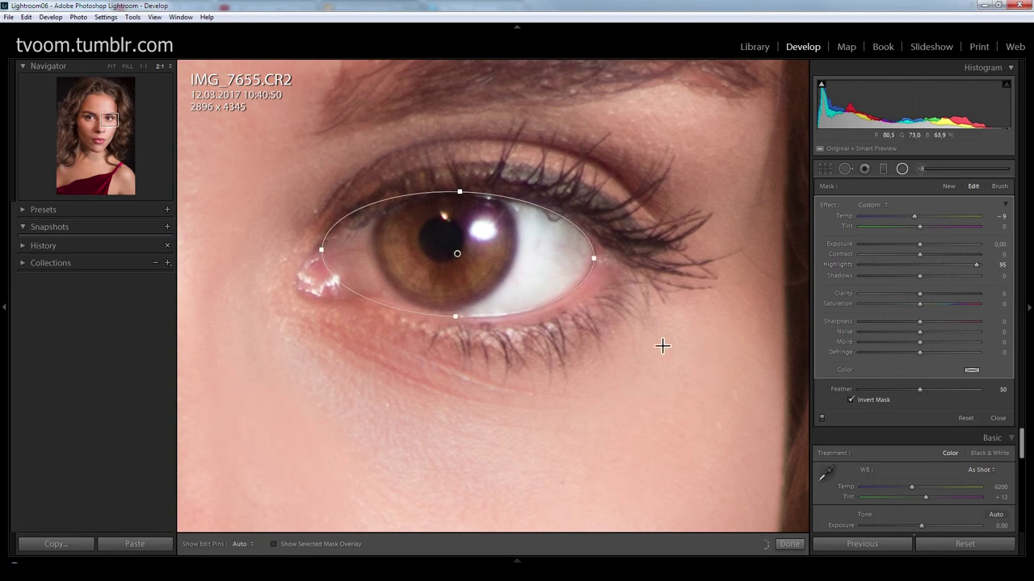
- Reselect the eye radial filter at 2:1 and raise its Exposure to 0.16 and Clarity to 18
{"action": "left_click", "coordinate": [789, 543]}
{"action": "left_click", "coordinate": [568, 365]}
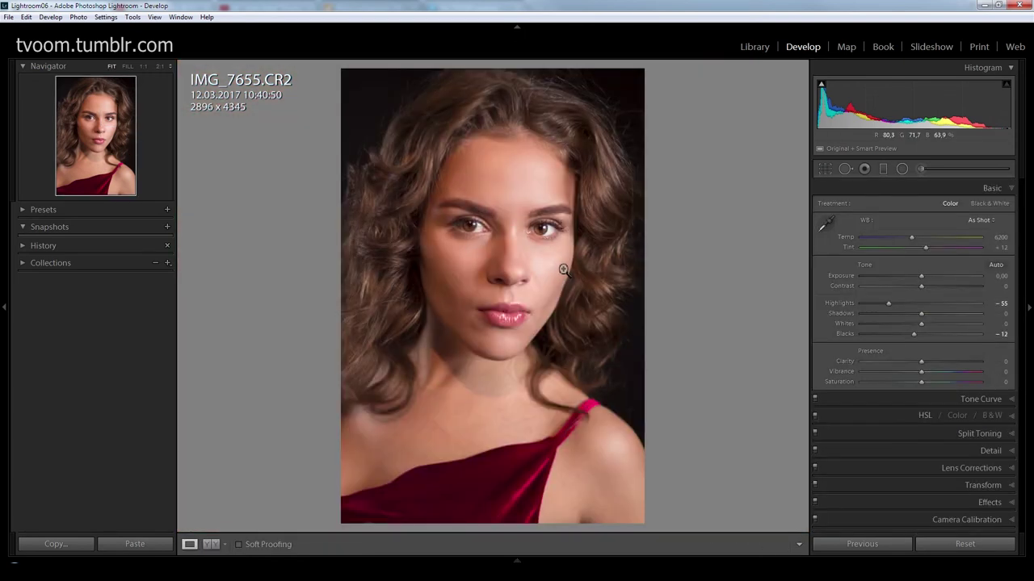
{"action": "left_click", "coordinate": [550, 230]}
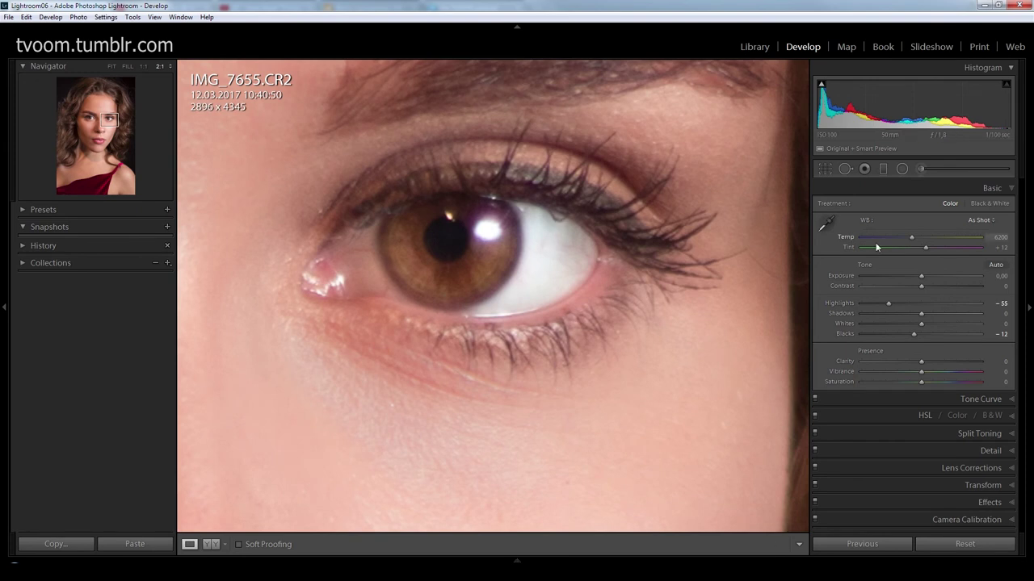
{"action": "left_click", "coordinate": [899, 169]}
{"action": "left_click", "coordinate": [462, 253]}
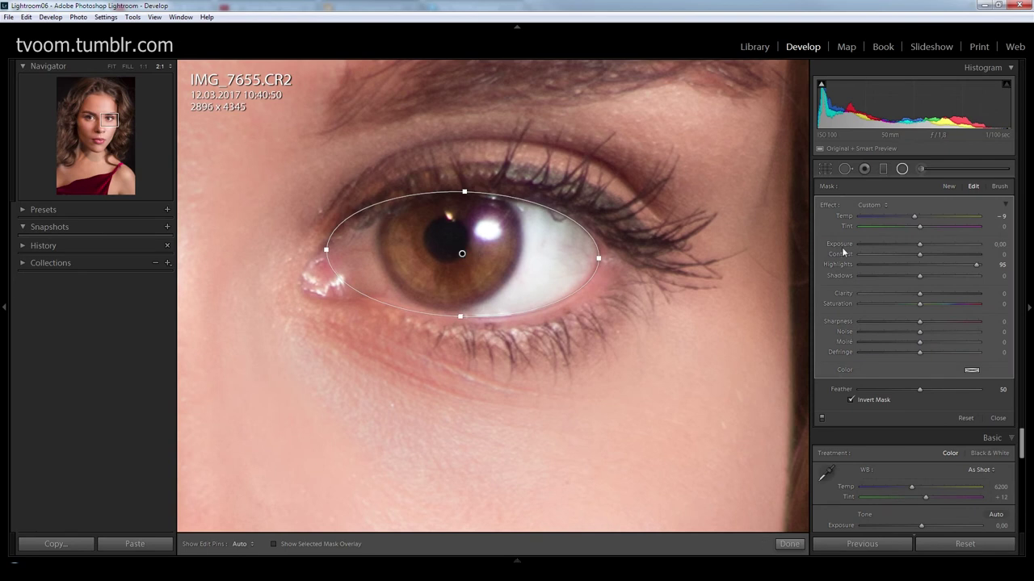
{"action": "left_click_drag", "start_coordinate": [921, 246], "coordinate": [922, 248]}
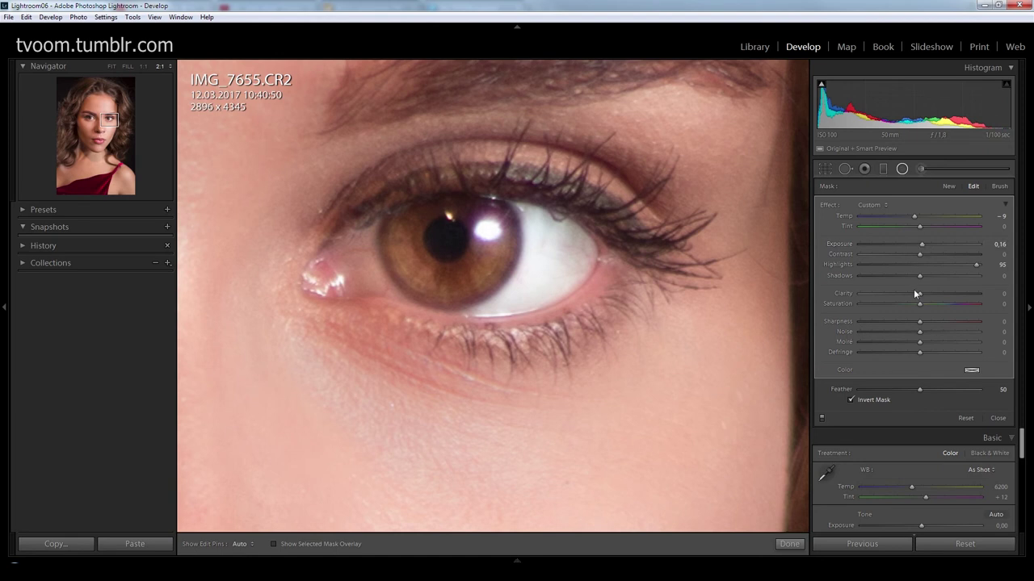
{"action": "left_click_drag", "start_coordinate": [921, 295], "coordinate": [922, 297]}
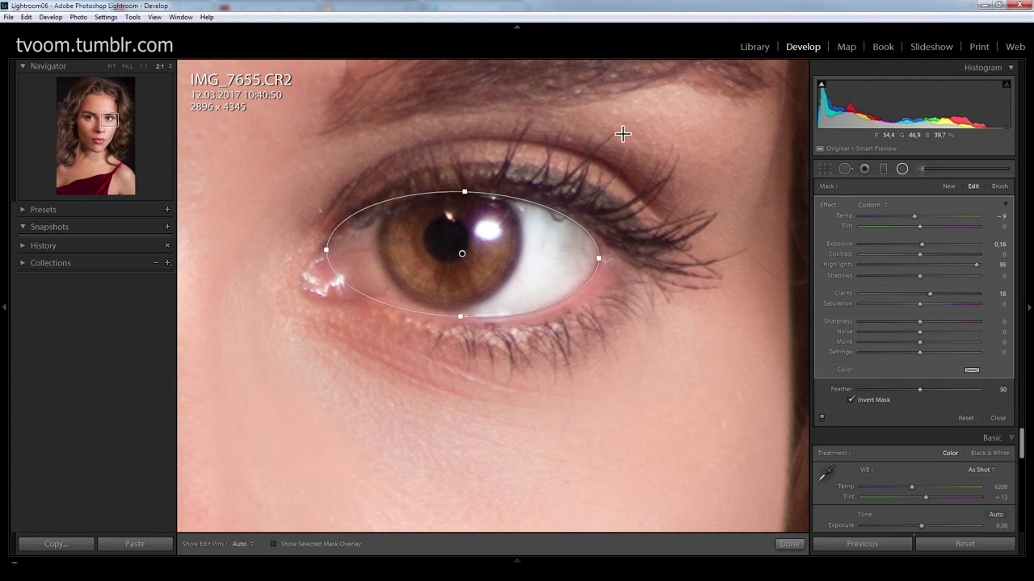
- Switch the filter's mask brush to Erase with size 7.0
{"action": "left_click", "coordinate": [999, 186]}
{"action": "left_click", "coordinate": [971, 386]}
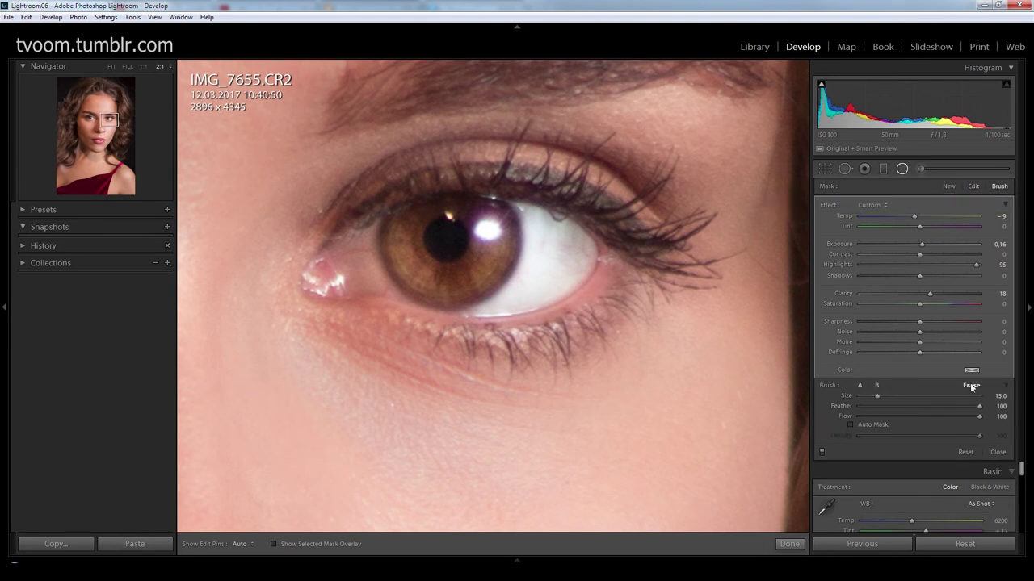
{"action": "scroll", "coordinate": [462, 254], "scroll_direction": "down", "scroll_amount": 1}
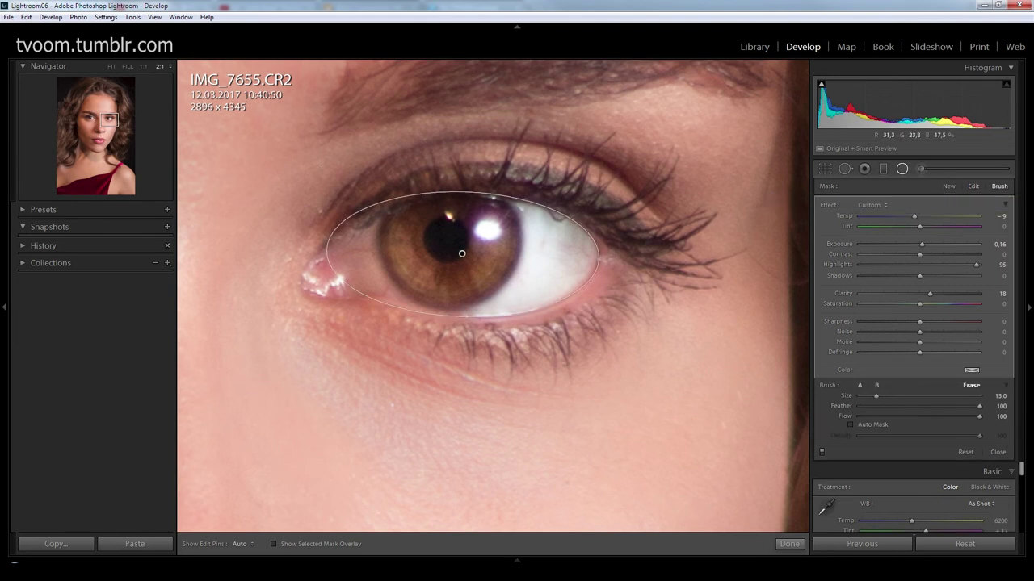
{"action": "scroll", "coordinate": [345, 188], "scroll_direction": "down", "scroll_amount": 6}
- Toggle the edit pins and mask overlay to check the eye filter's coverage
{"action": "key", "text": "h"}
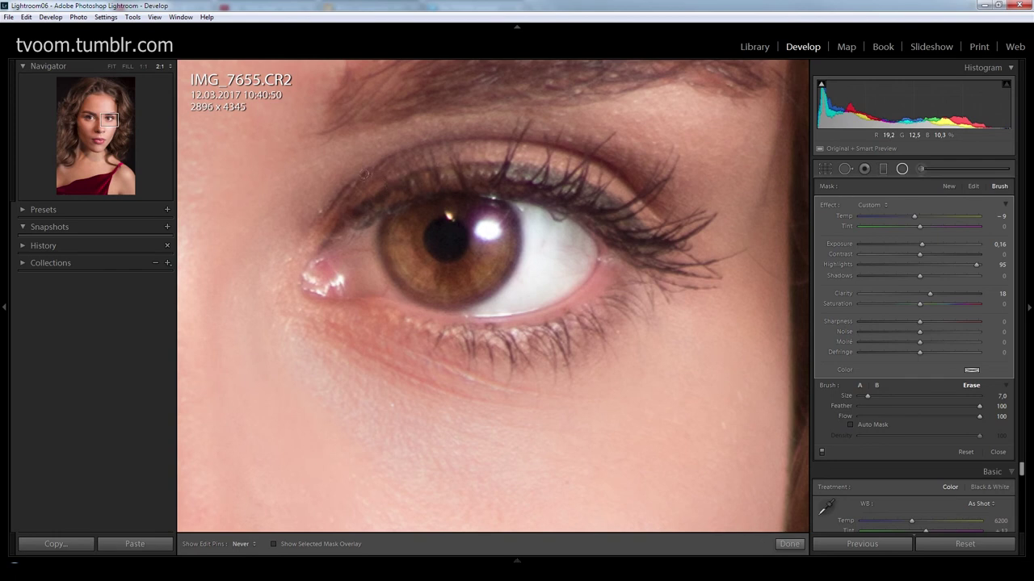
{"action": "key", "text": "h"}
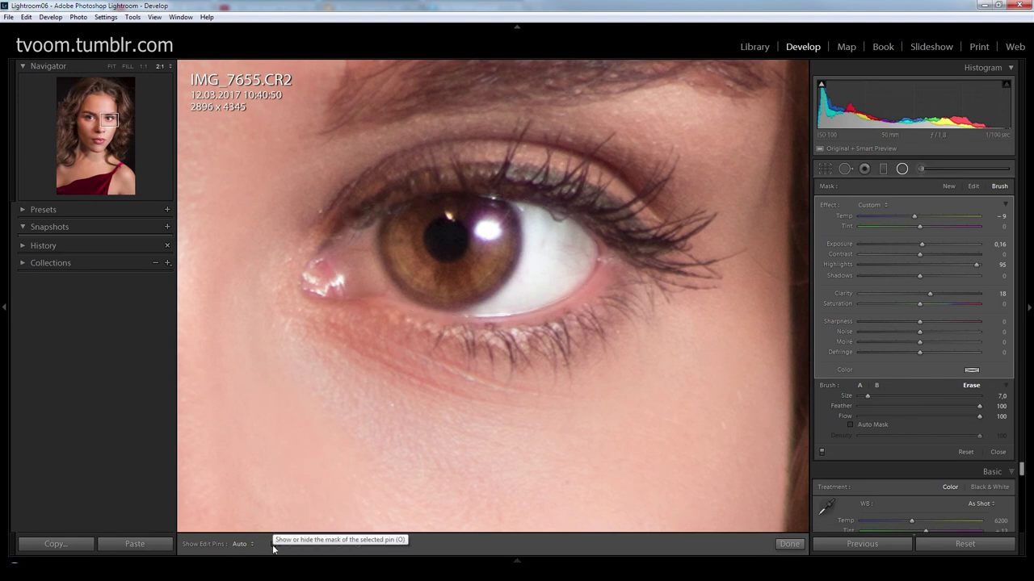
{"action": "left_click_drag", "start_coordinate": [462, 253], "coordinate": [342, 190]}
{"action": "key", "text": "h"}
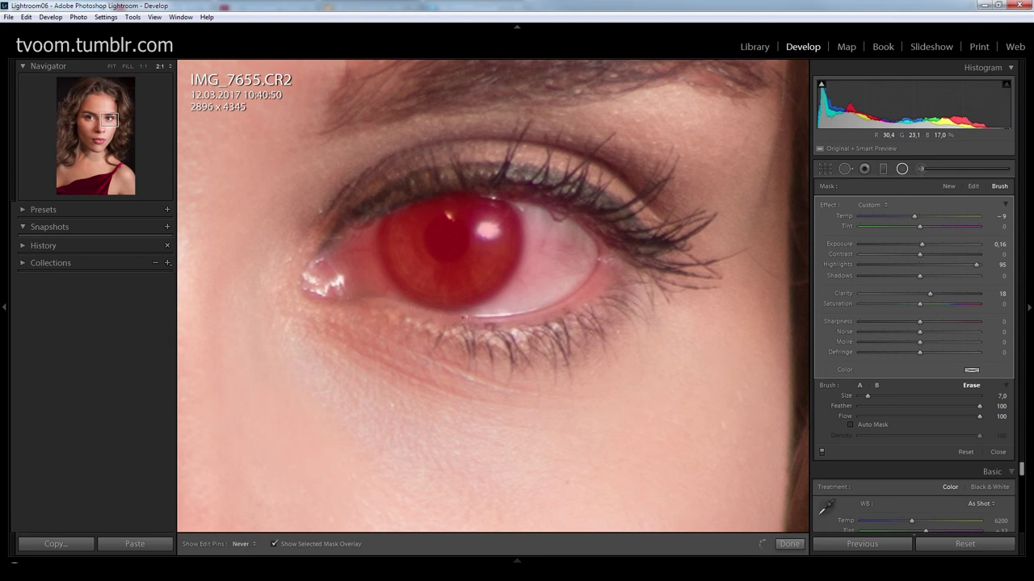
{"action": "key", "text": "h"}
{"action": "key", "text": "o"}
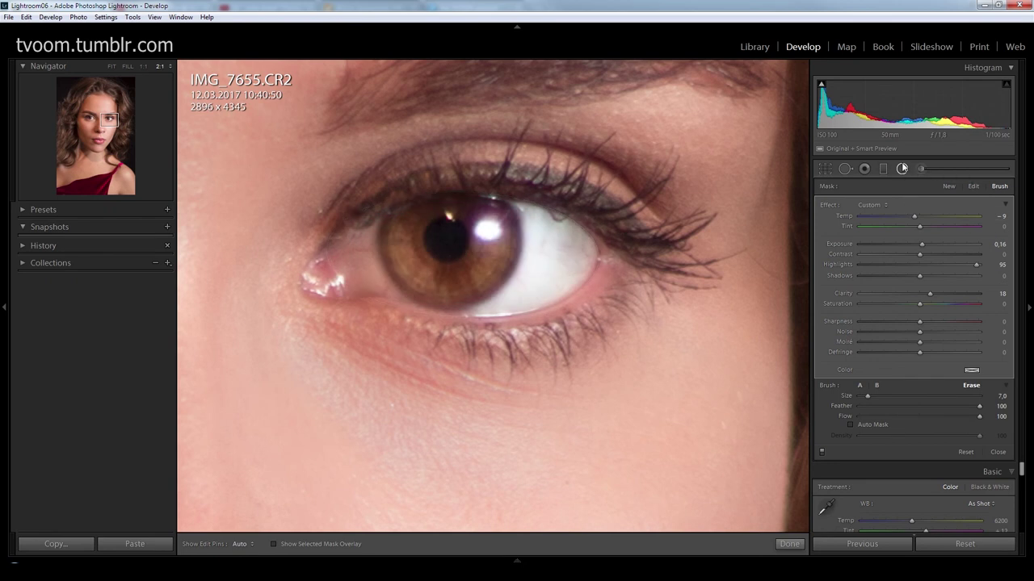
- Add a circular radial filter on the iris with Exposure 0.45, Contrast 57, Clarity 48, then open its brush
{"action": "left_click", "coordinate": [948, 185]}
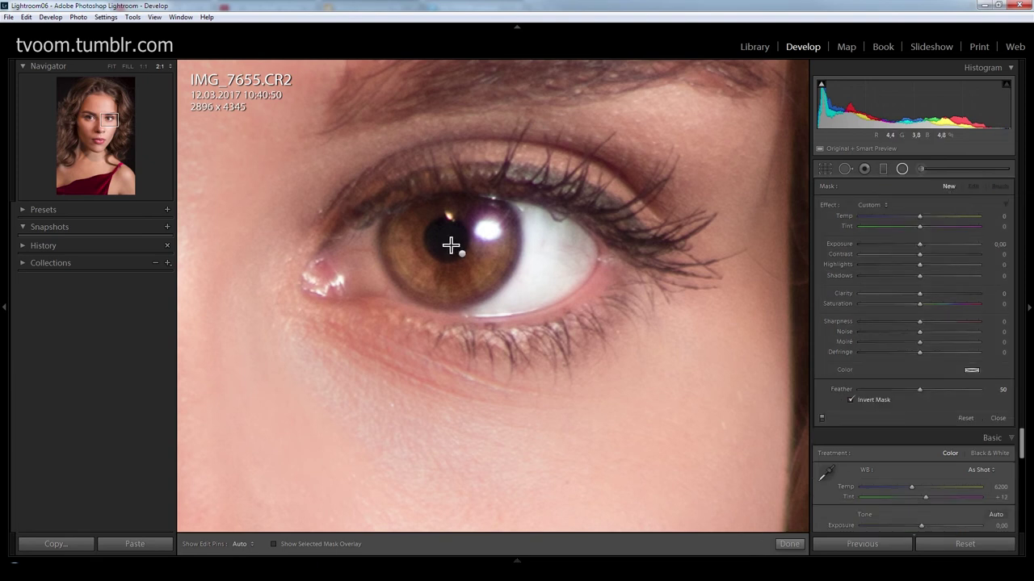
{"action": "left_click_drag", "start_coordinate": [453, 240], "coordinate": [532, 313]}
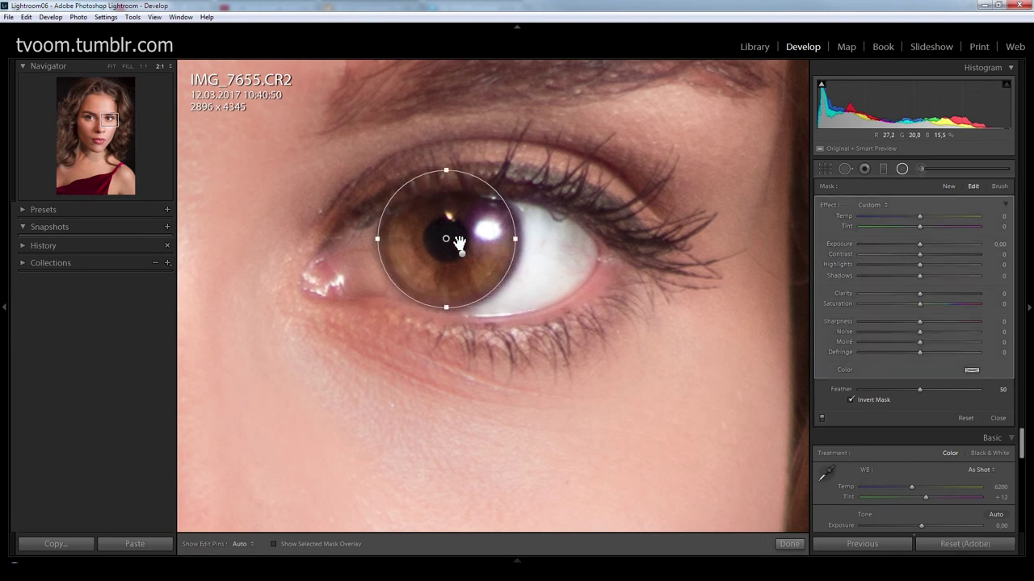
{"action": "left_click_drag", "start_coordinate": [454, 242], "coordinate": [455, 246]}
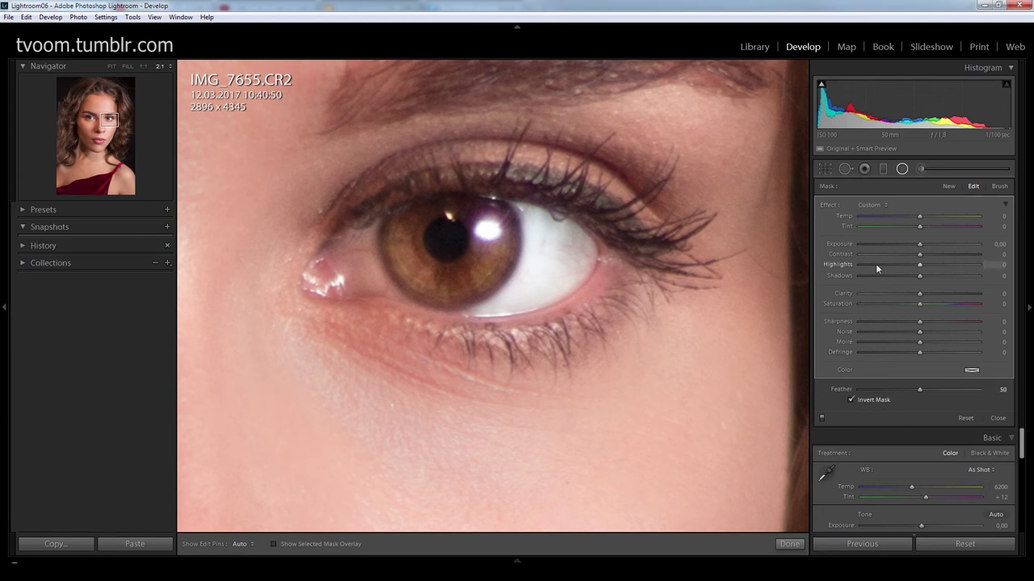
{"action": "left_click_drag", "start_coordinate": [920, 294], "coordinate": [950, 298]}
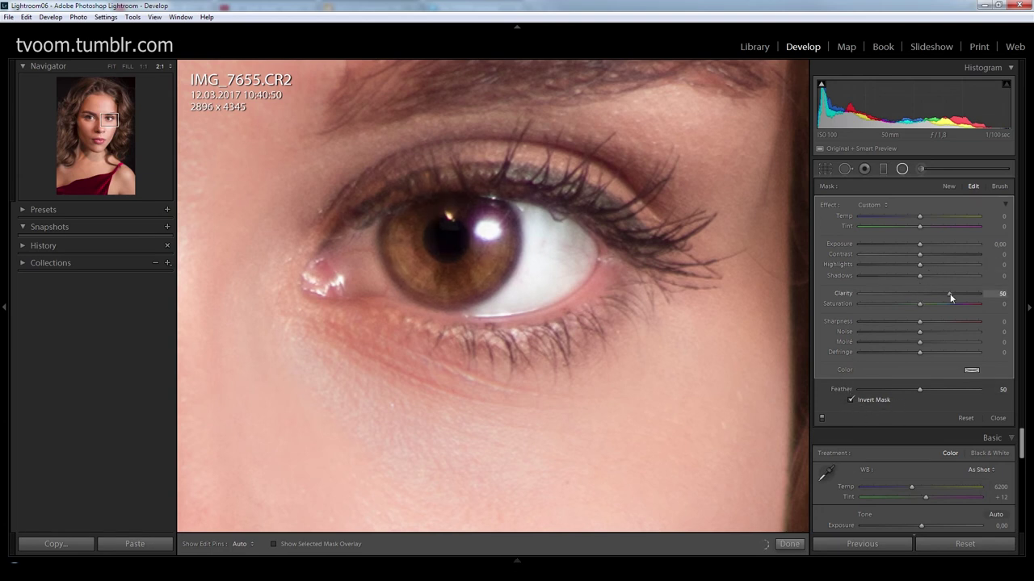
{"action": "mouse_move", "coordinate": [919, 256]}
{"action": "left_mouse_down"}
{"action": "mouse_move", "coordinate": [951, 255]}
{"action": "mouse_move", "coordinate": [918, 246]}
{"action": "mouse_move", "coordinate": [927, 244]}
{"action": "left_mouse_up"}
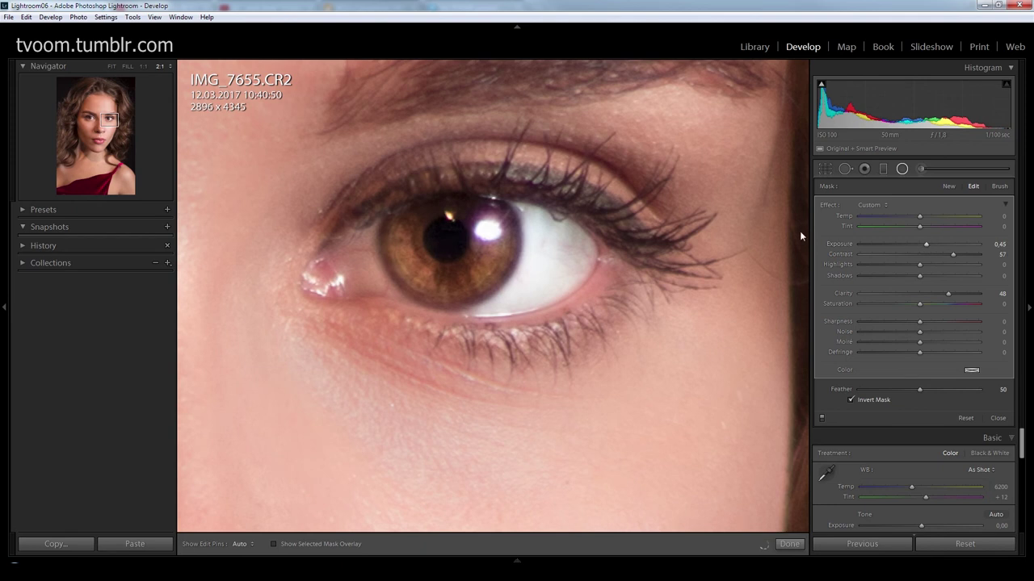
{"action": "left_click", "coordinate": [1000, 187]}
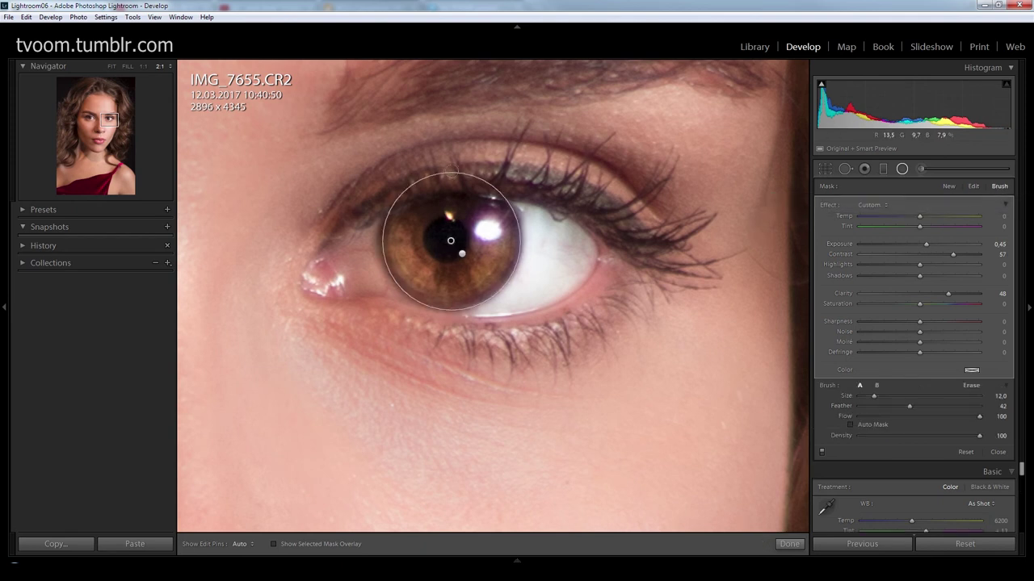
- Set the iris mask brush to Erase, hide the pins, close filter editing and fit the portrait
{"action": "left_click", "coordinate": [971, 386]}
{"action": "key", "text": "h"}
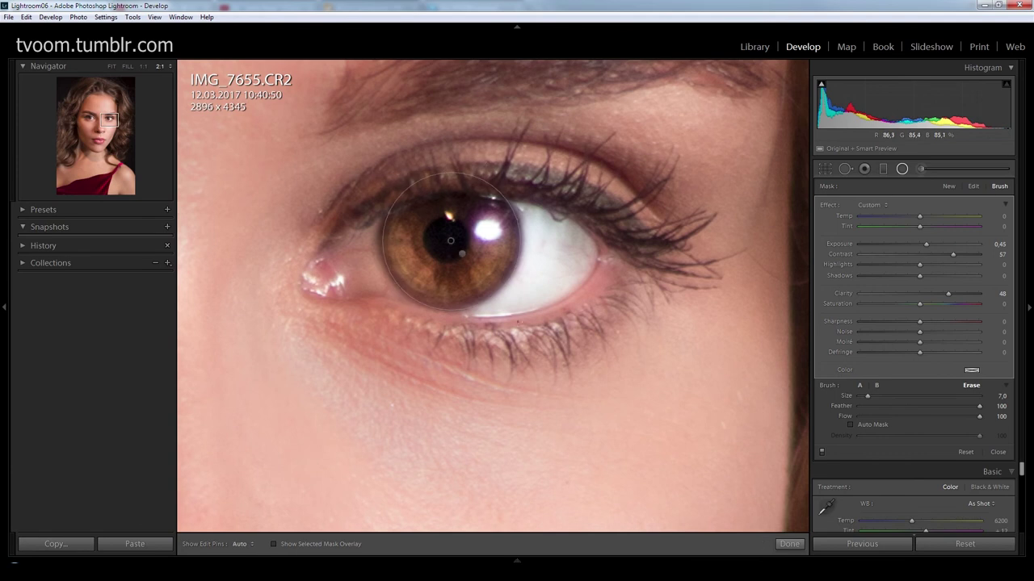
{"action": "left_click", "coordinate": [789, 543]}
{"action": "left_click", "coordinate": [647, 411]}
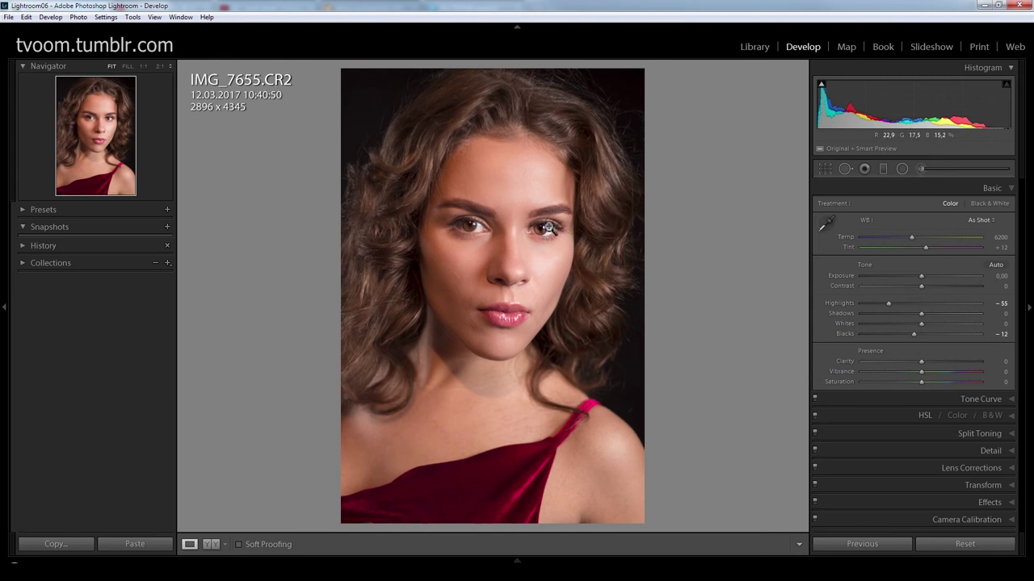
- At 2:1, duplicate the eye-white radial filter
{"action": "left_click", "coordinate": [548, 228]}
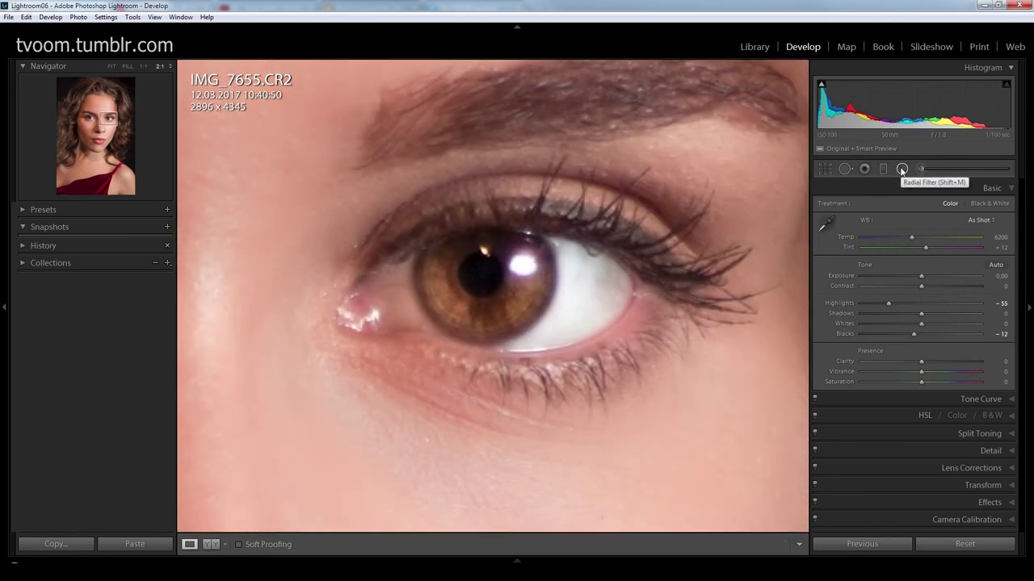
{"action": "left_click", "coordinate": [903, 169]}
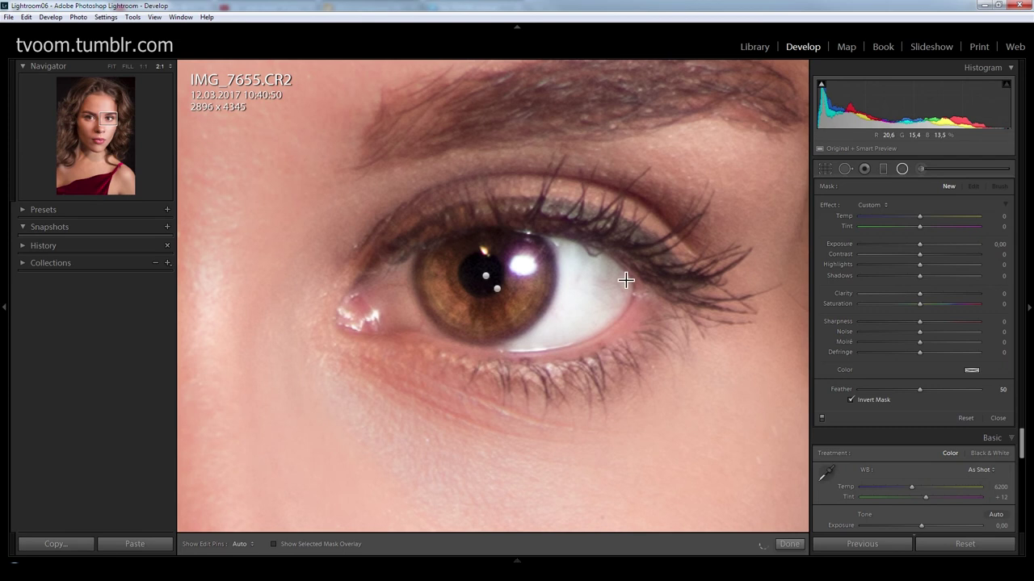
{"action": "left_click", "coordinate": [500, 291]}
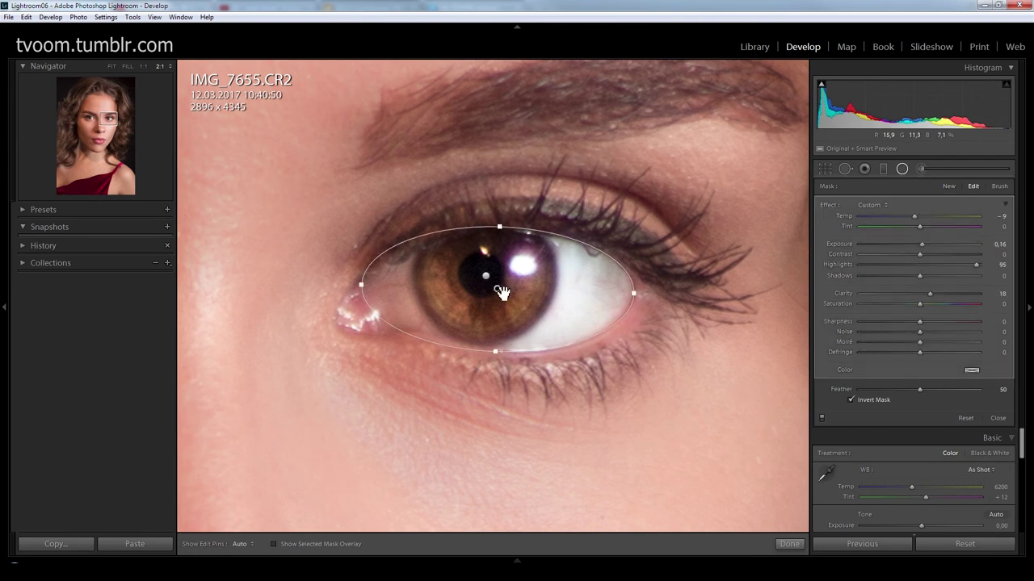
{"action": "mouse_move", "coordinate": [499, 291]}
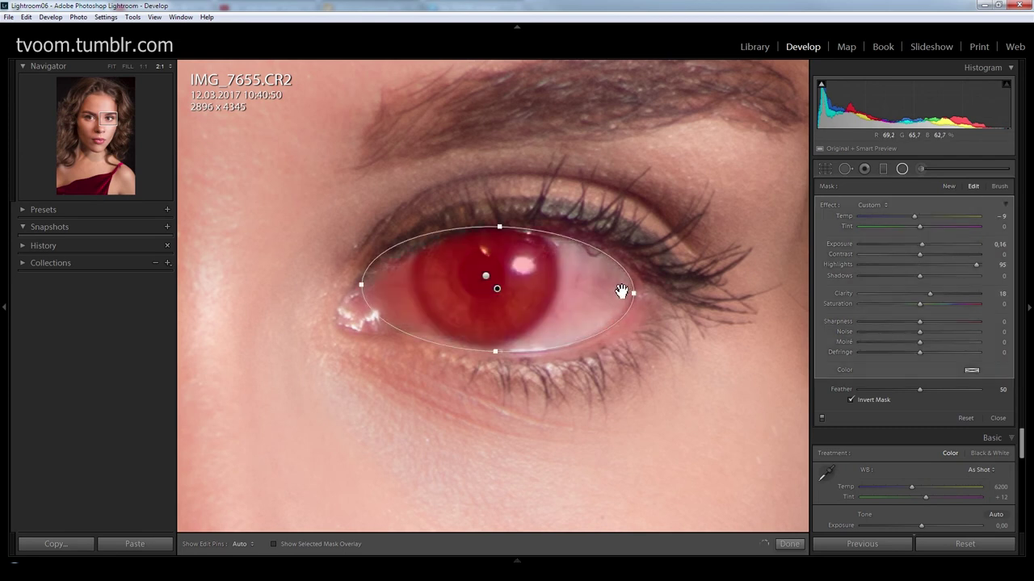
{"action": "right_click", "coordinate": [499, 290]}
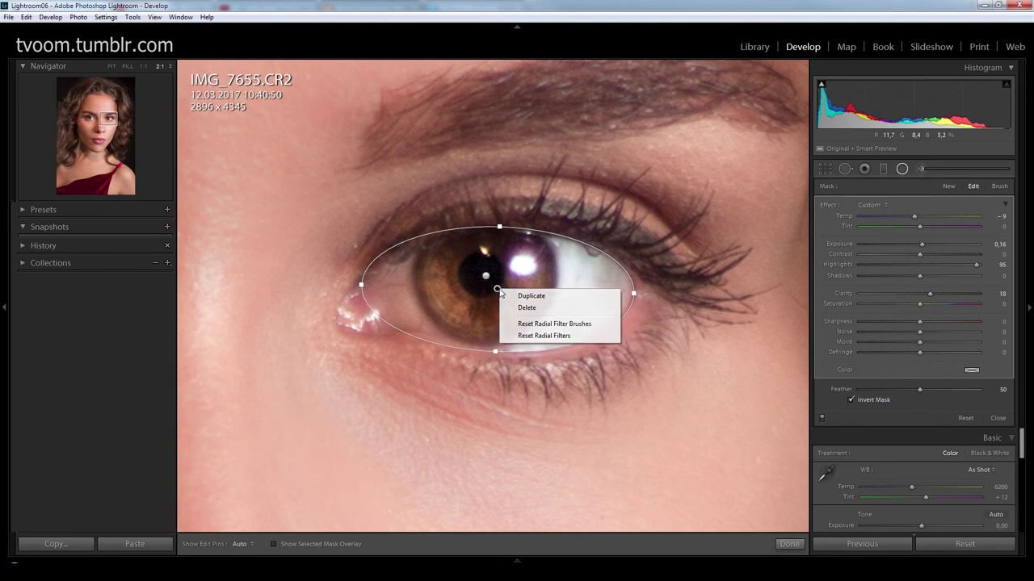
{"action": "left_click", "coordinate": [523, 295]}
- Move the copied filter onto the other eye, rotate it to the eye's tilt and close editing
{"action": "left_click_drag", "start_coordinate": [499, 293], "coordinate": [297, 326]}
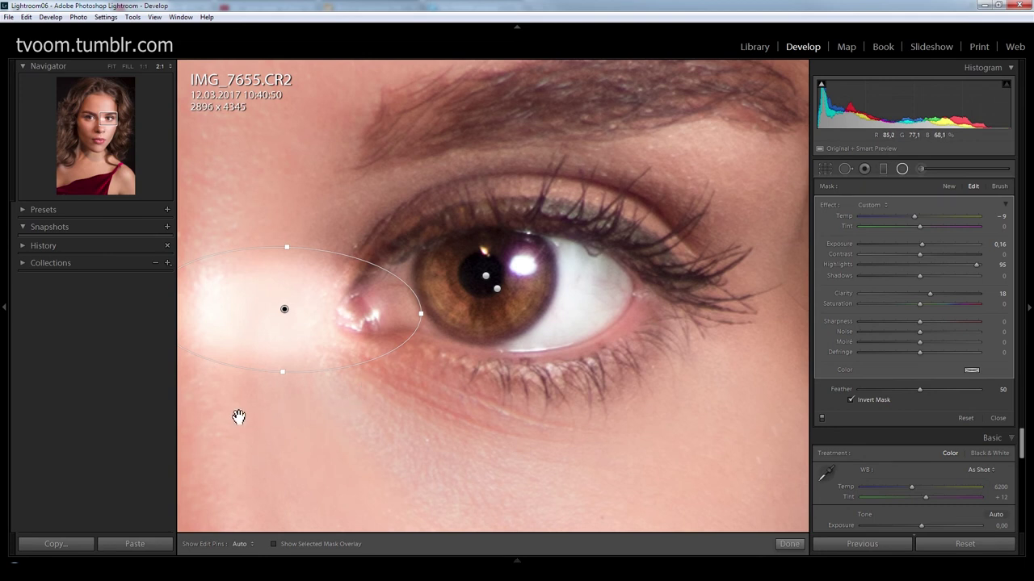
{"action": "left_click_drag", "start_coordinate": [228, 418], "coordinate": [673, 418]}
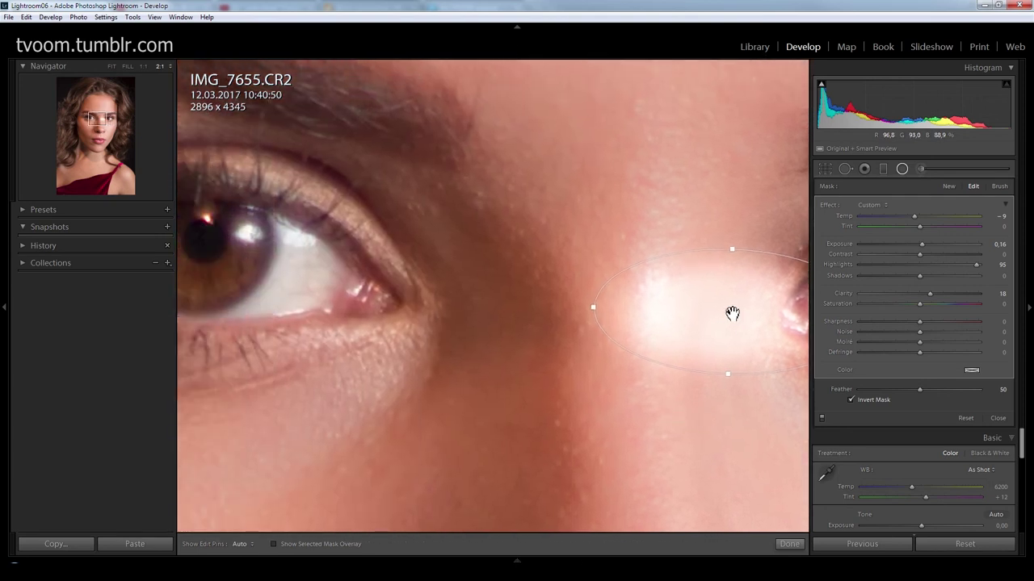
{"action": "left_click_drag", "start_coordinate": [732, 313], "coordinate": [294, 275]}
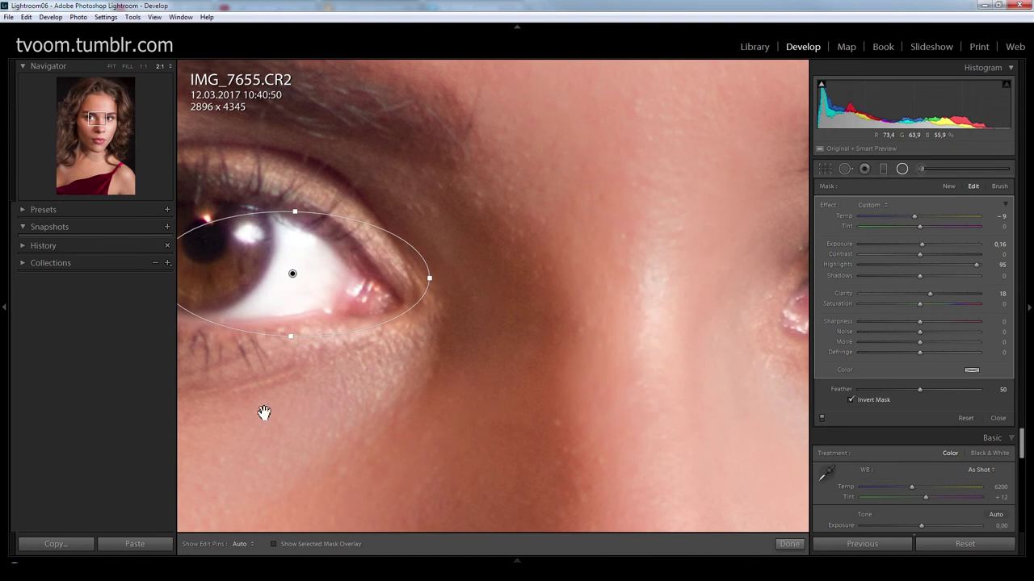
{"action": "left_click_drag", "start_coordinate": [231, 415], "coordinate": [577, 449]}
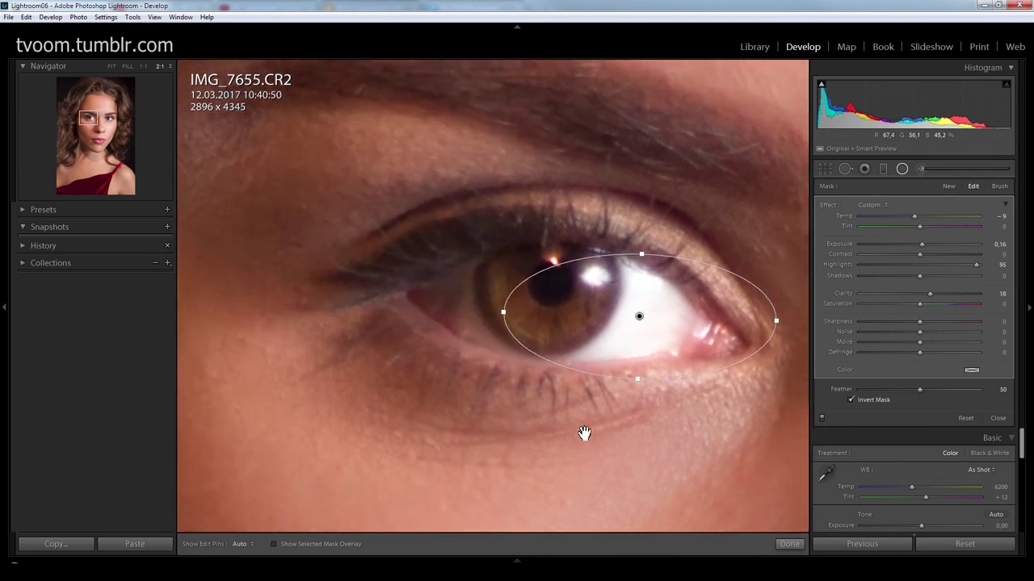
{"action": "left_click_drag", "start_coordinate": [644, 315], "coordinate": [558, 305]}
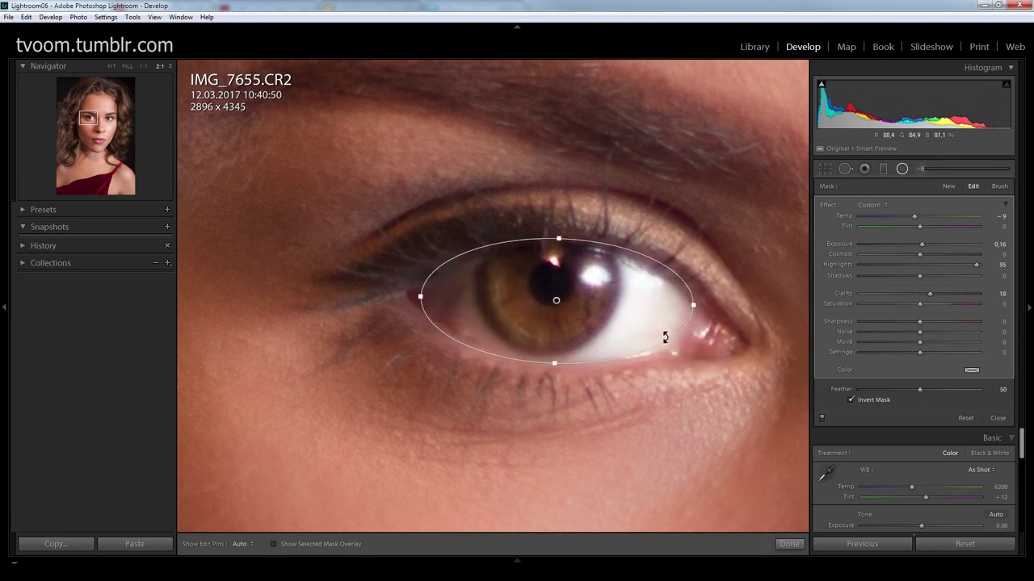
{"action": "left_click_drag", "start_coordinate": [681, 344], "coordinate": [674, 351]}
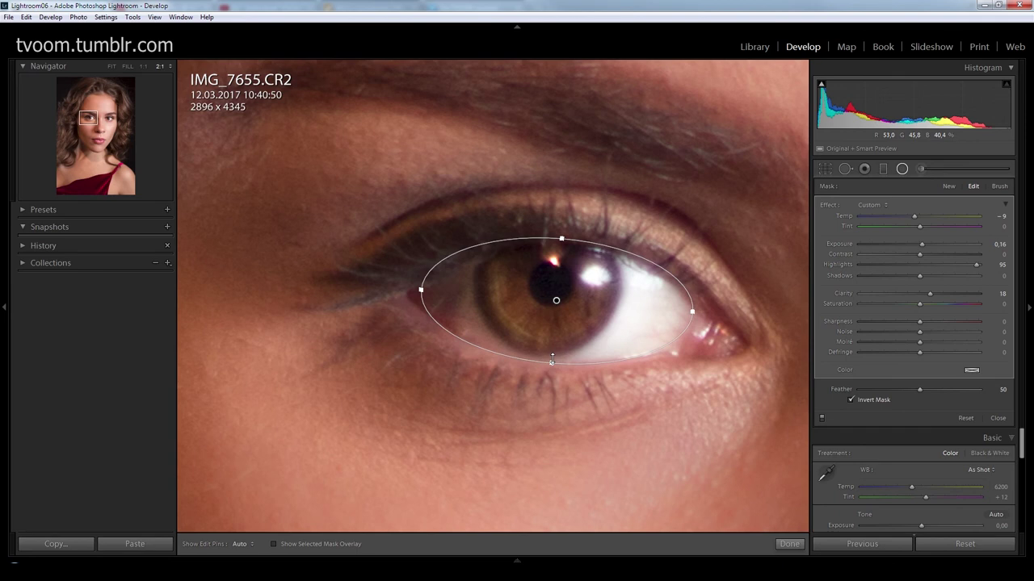
{"action": "left_click", "coordinate": [790, 545]}
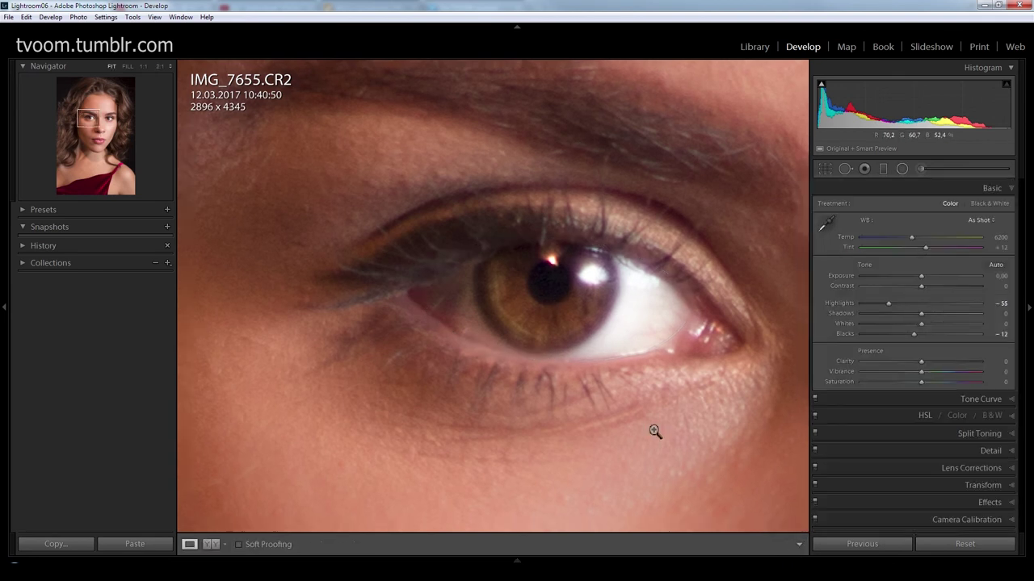
{"action": "left_click", "coordinate": [652, 430]}
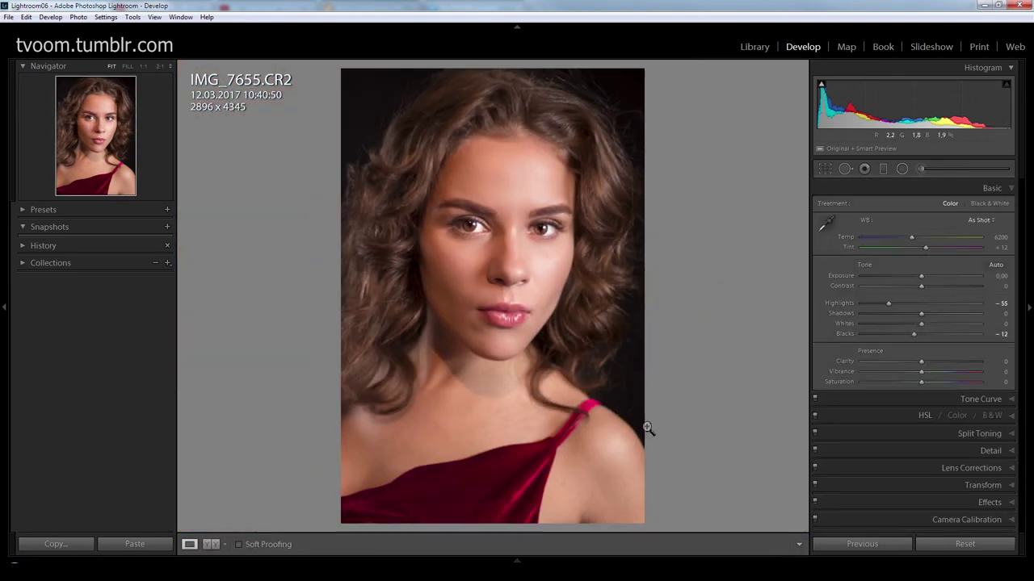
{"action": "left_click", "coordinate": [467, 225]}
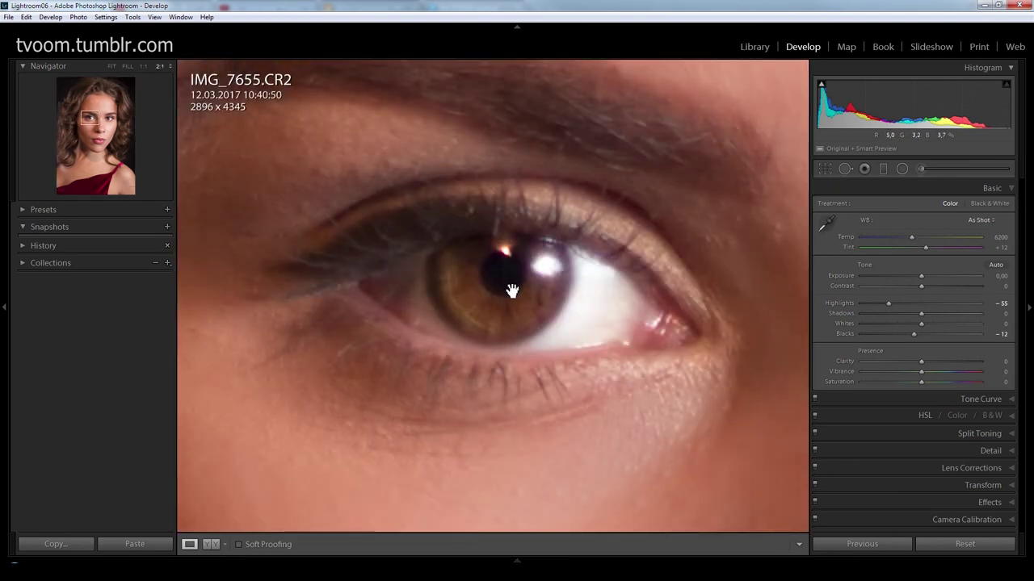
- Lower the second eye-white filter's Highlights to 35
{"action": "left_click", "coordinate": [882, 170]}
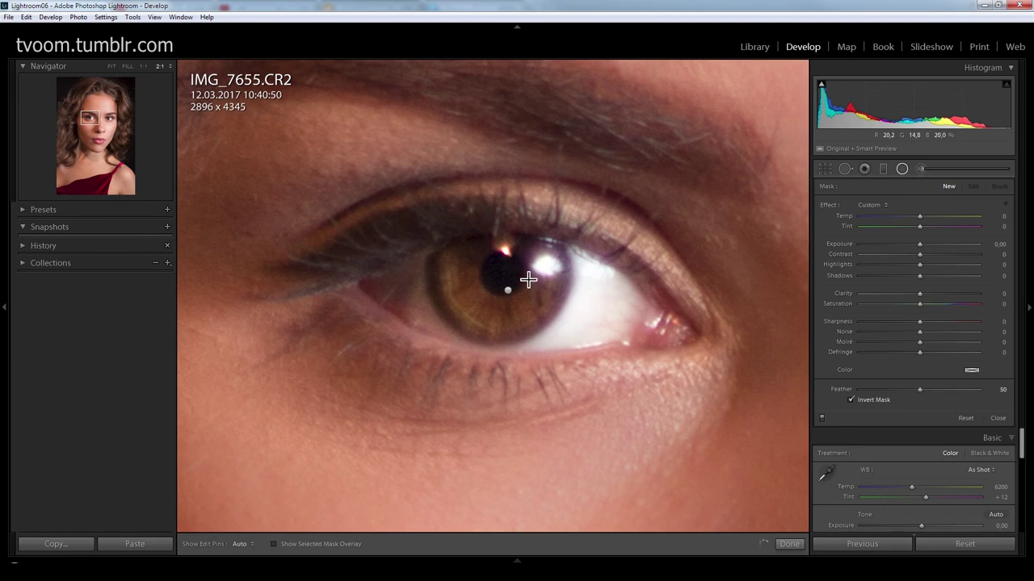
{"action": "left_click_drag", "start_coordinate": [508, 293], "coordinate": [644, 380]}
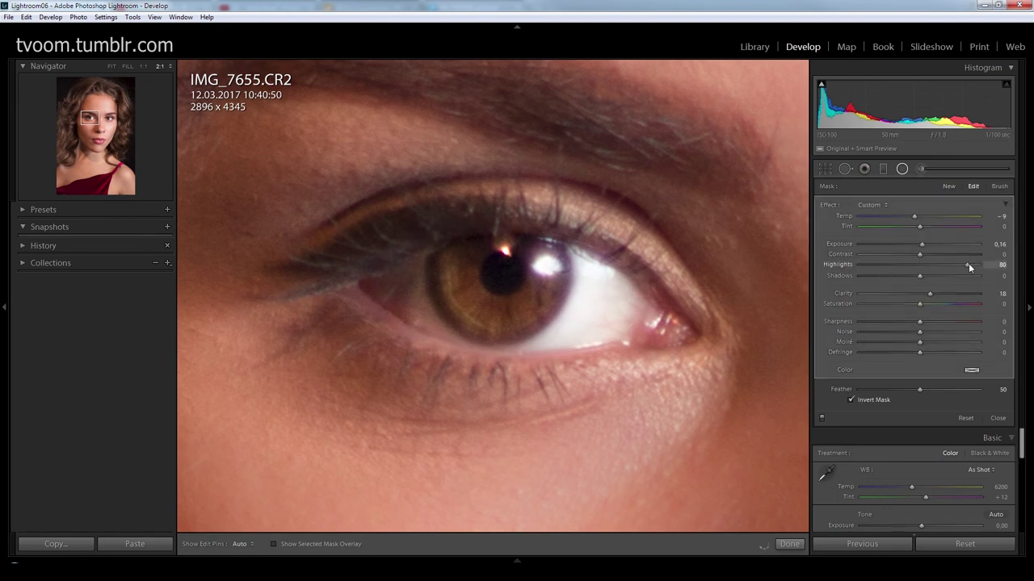
{"action": "left_click_drag", "start_coordinate": [968, 263], "coordinate": [942, 262]}
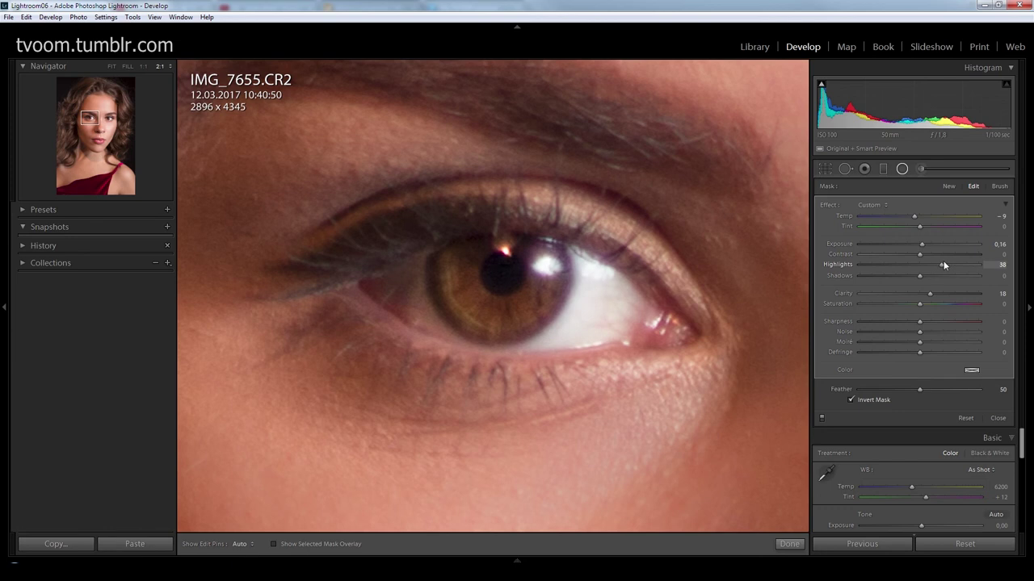
{"action": "left_click", "coordinate": [789, 544]}
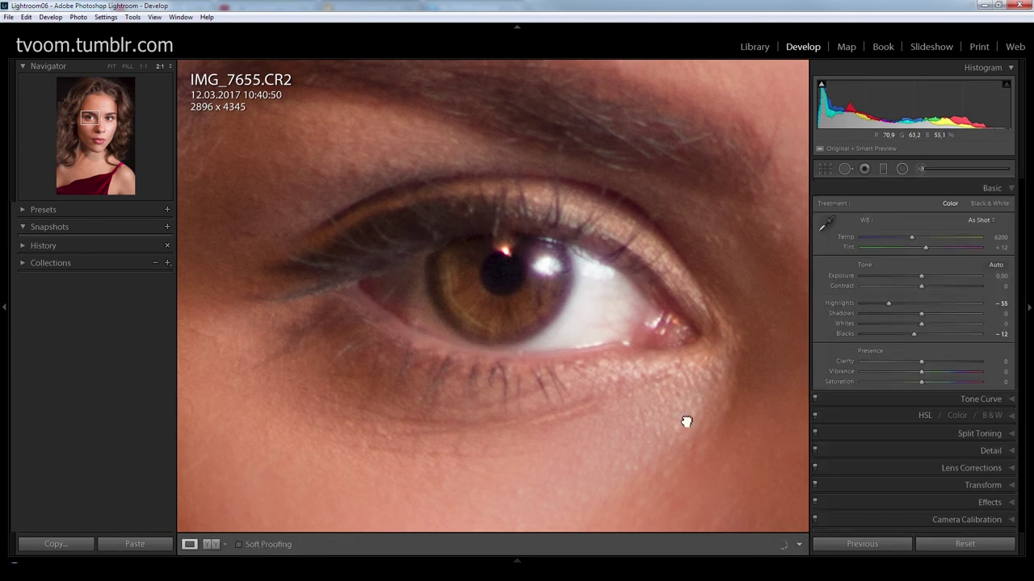
{"action": "left_click", "coordinate": [686, 421]}
- Duplicate the iris-brightening filter and place the copy around the other iris
{"action": "left_click", "coordinate": [549, 238]}
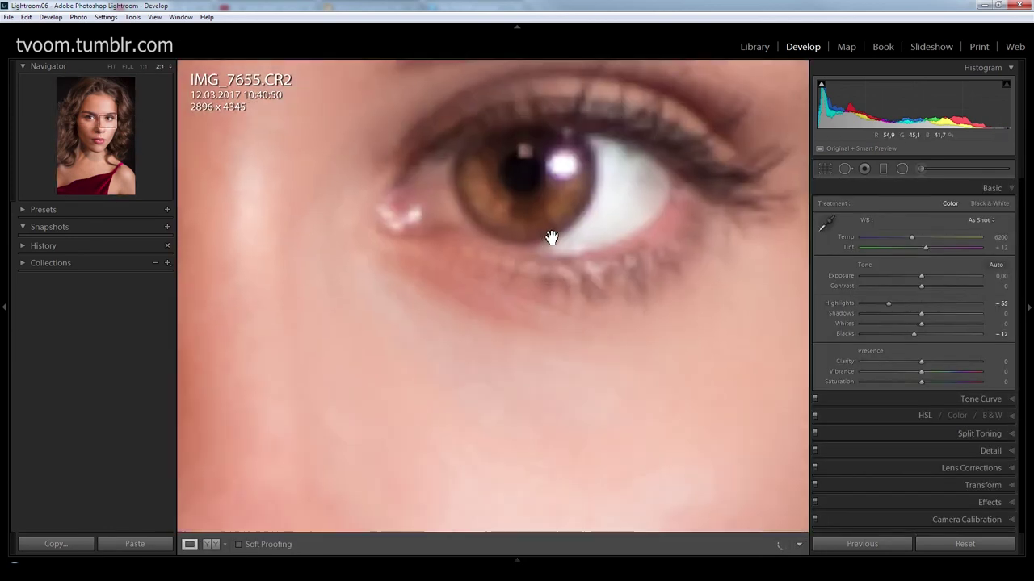
{"action": "left_click", "coordinate": [902, 169]}
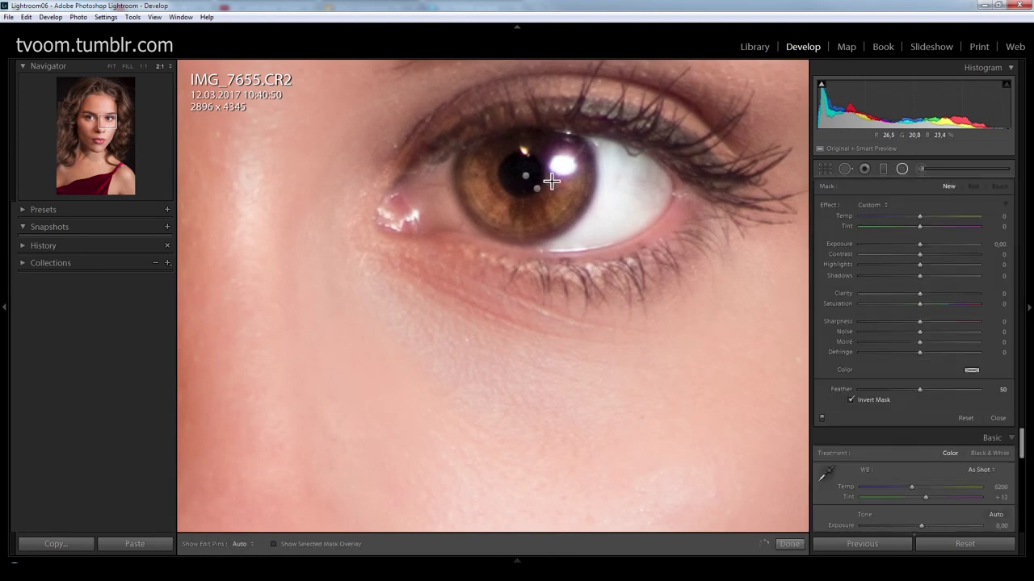
{"action": "left_click_drag", "start_coordinate": [526, 175], "coordinate": [594, 244]}
{"action": "right_click", "coordinate": [526, 175]}
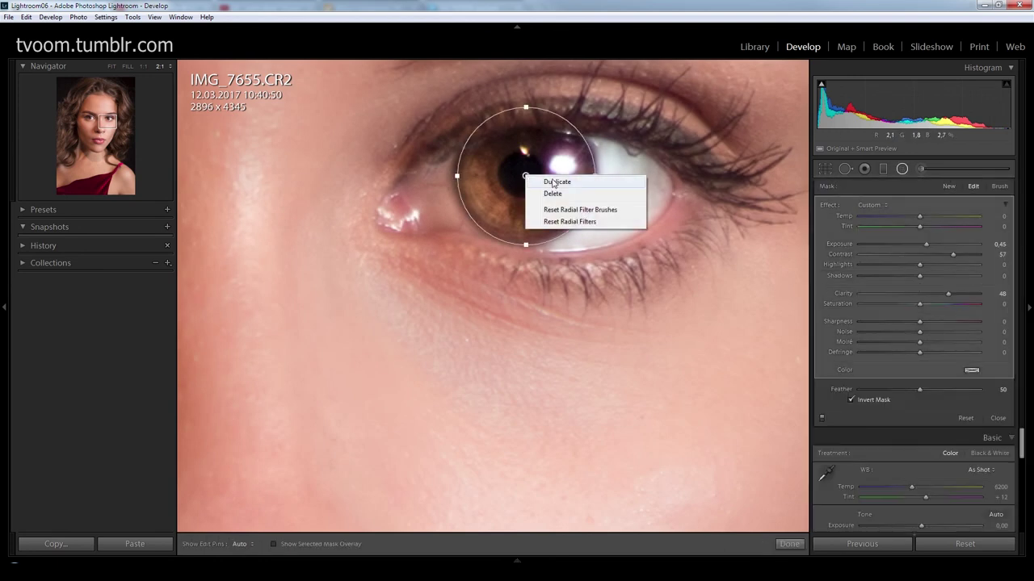
{"action": "left_click", "coordinate": [556, 182]}
{"action": "left_click_drag", "start_coordinate": [527, 176], "coordinate": [293, 218]}
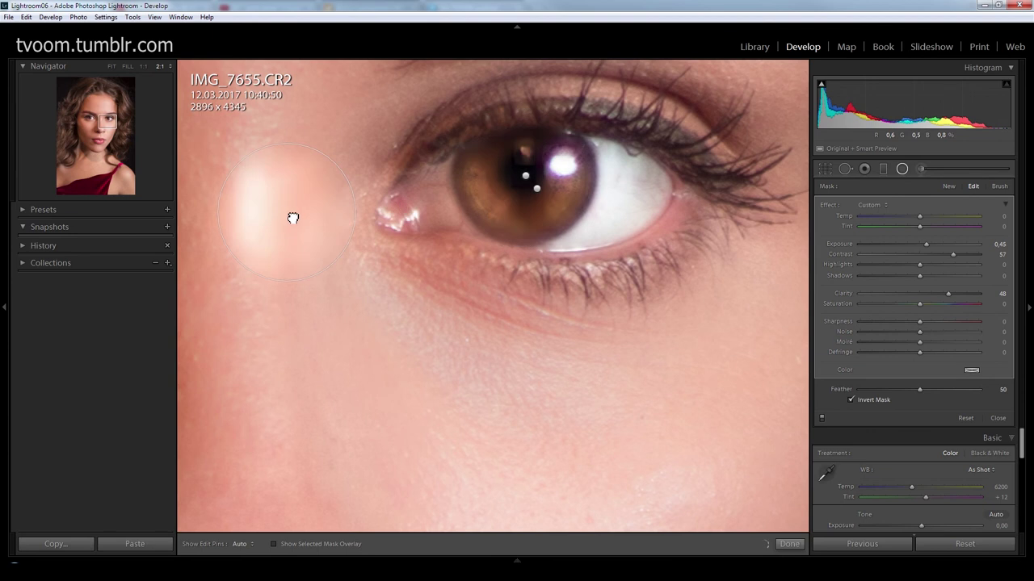
{"action": "left_click_drag", "start_coordinate": [256, 316], "coordinate": [761, 376]}
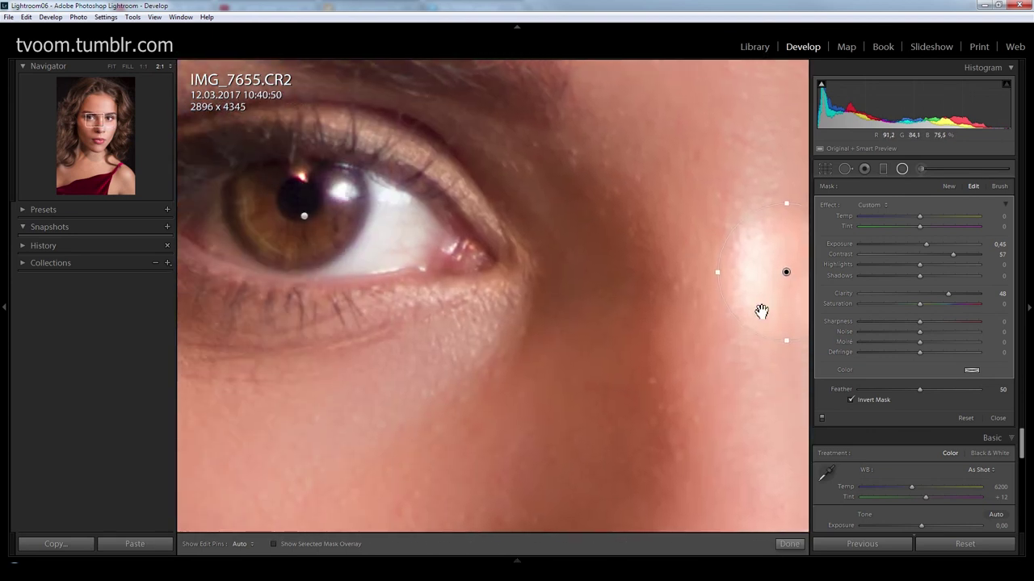
{"action": "left_click_drag", "start_coordinate": [786, 272], "coordinate": [294, 201]}
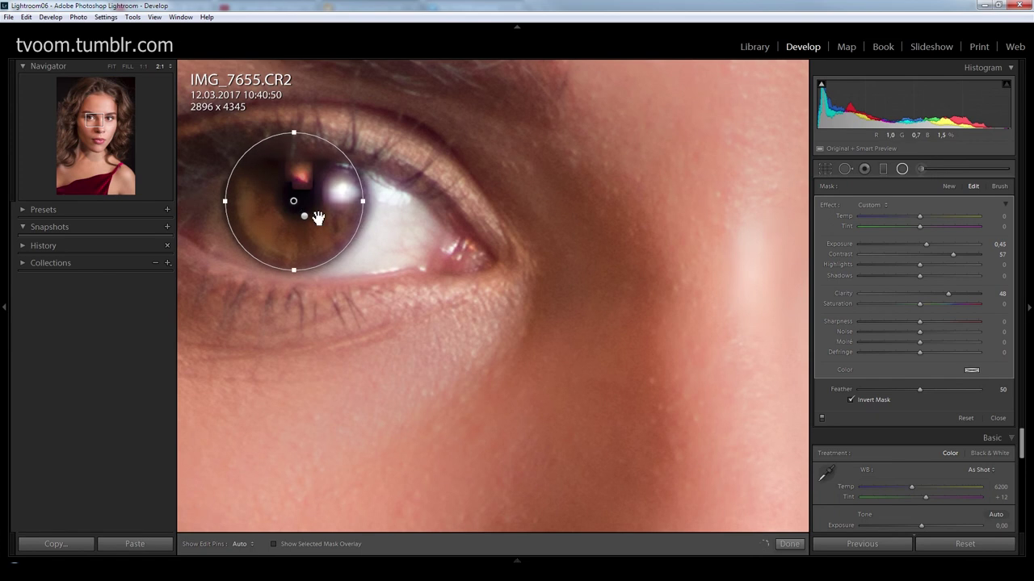
{"action": "left_click", "coordinate": [410, 308]}
{"action": "left_click", "coordinate": [788, 544]}
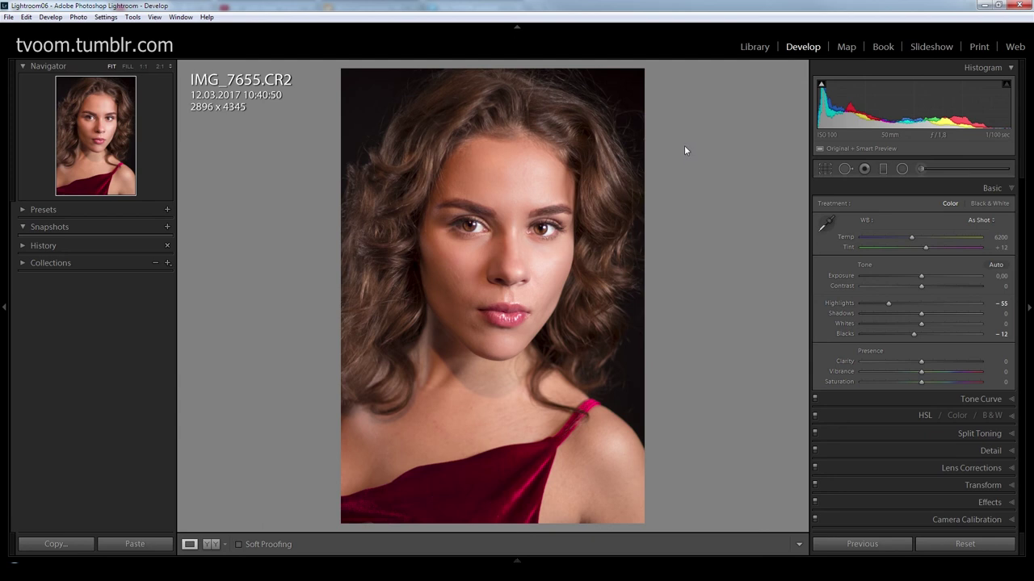
- Paint an adjustment brush stroke over the hair on both sides of the face
{"action": "left_click", "coordinate": [923, 174]}
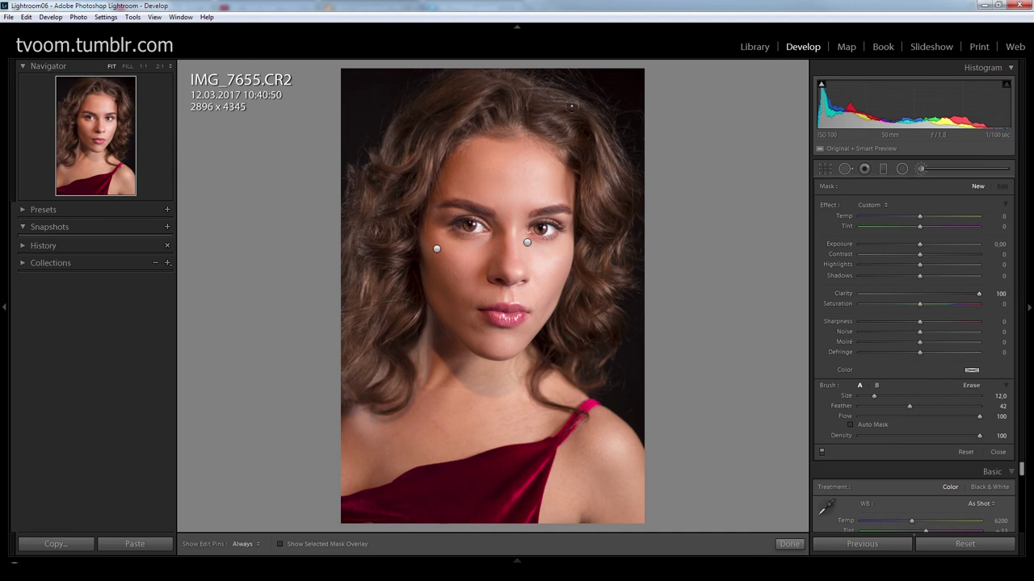
{"action": "key", "text": "h"}
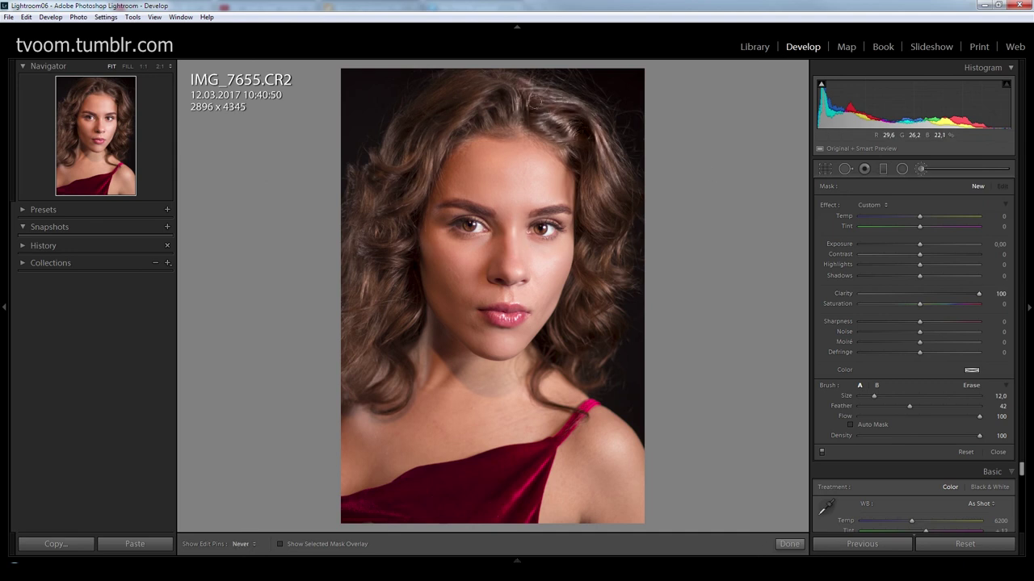
{"action": "mouse_move", "coordinate": [581, 179]}
{"action": "left_mouse_down"}
{"action": "mouse_move", "coordinate": [586, 246]}
{"action": "mouse_move", "coordinate": [559, 331]}
{"action": "mouse_move", "coordinate": [558, 317]}
{"action": "left_mouse_up"}
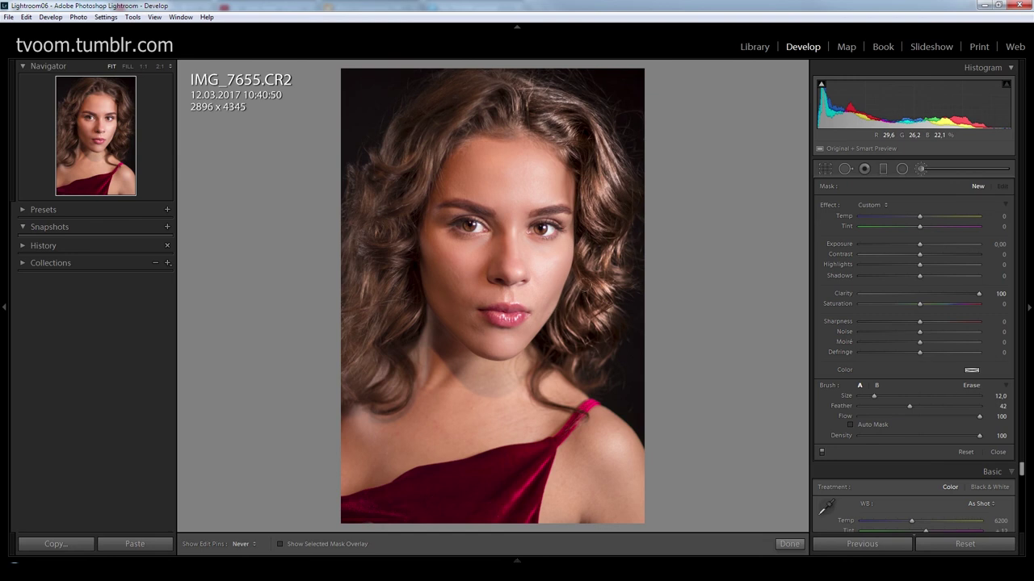
{"action": "left_click", "coordinate": [563, 332]}
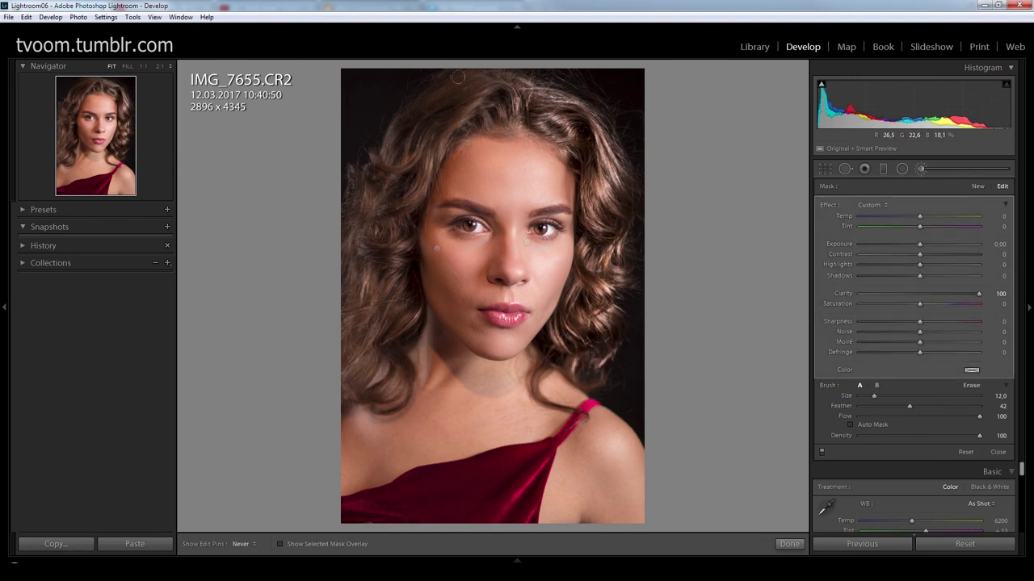
{"action": "mouse_move", "coordinate": [421, 110]}
{"action": "left_mouse_down"}
{"action": "mouse_move", "coordinate": [388, 130]}
{"action": "mouse_move", "coordinate": [371, 193]}
{"action": "mouse_move", "coordinate": [356, 207]}
{"action": "mouse_move", "coordinate": [365, 255]}
{"action": "mouse_move", "coordinate": [395, 307]}
{"action": "left_mouse_up"}
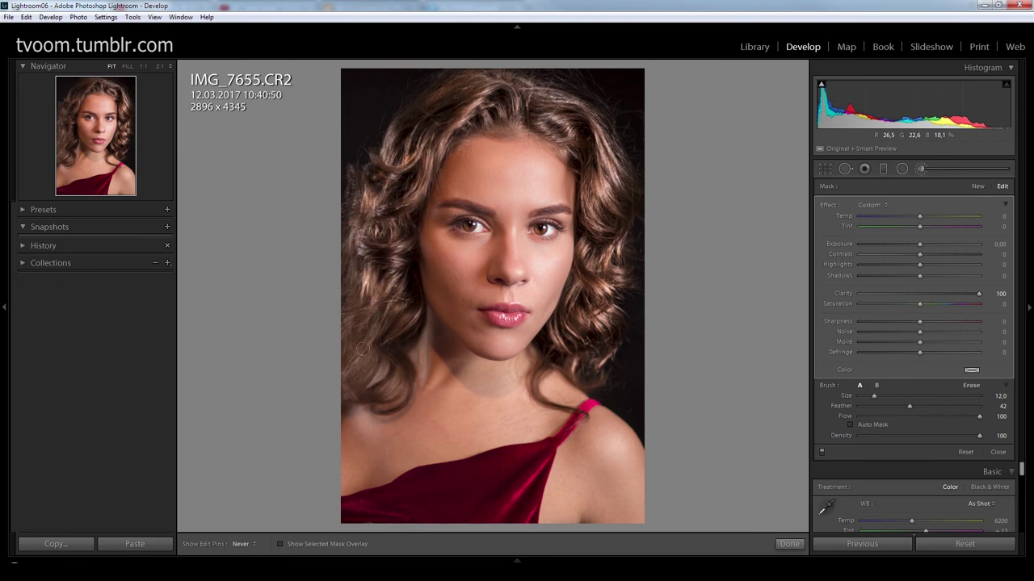
{"action": "left_click_drag", "start_coordinate": [361, 348], "coordinate": [361, 374]}
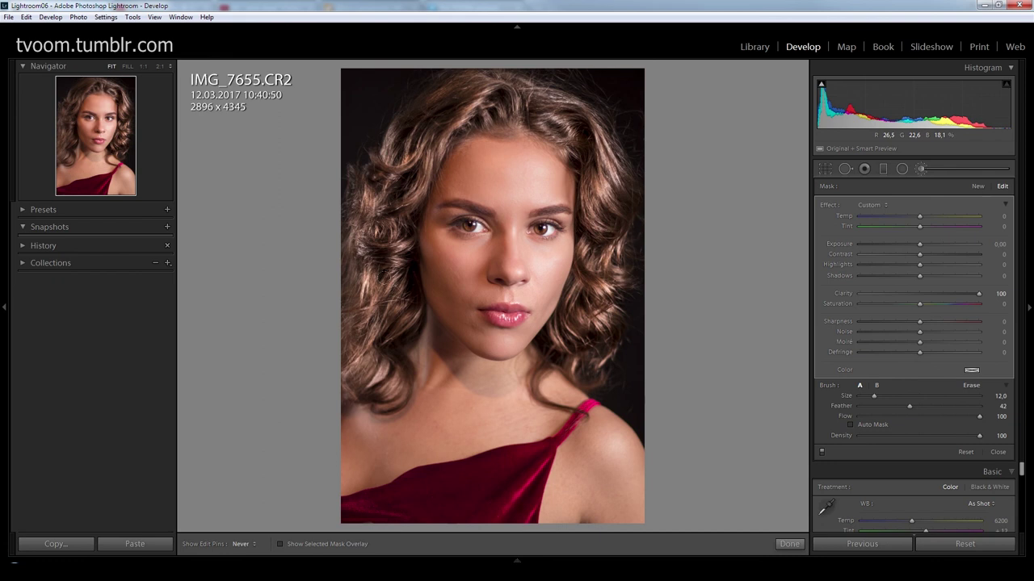
{"action": "mouse_move", "coordinate": [348, 303]}
{"action": "left_mouse_down"}
{"action": "mouse_move", "coordinate": [349, 329]}
{"action": "mouse_move", "coordinate": [346, 281]}
{"action": "left_mouse_up"}
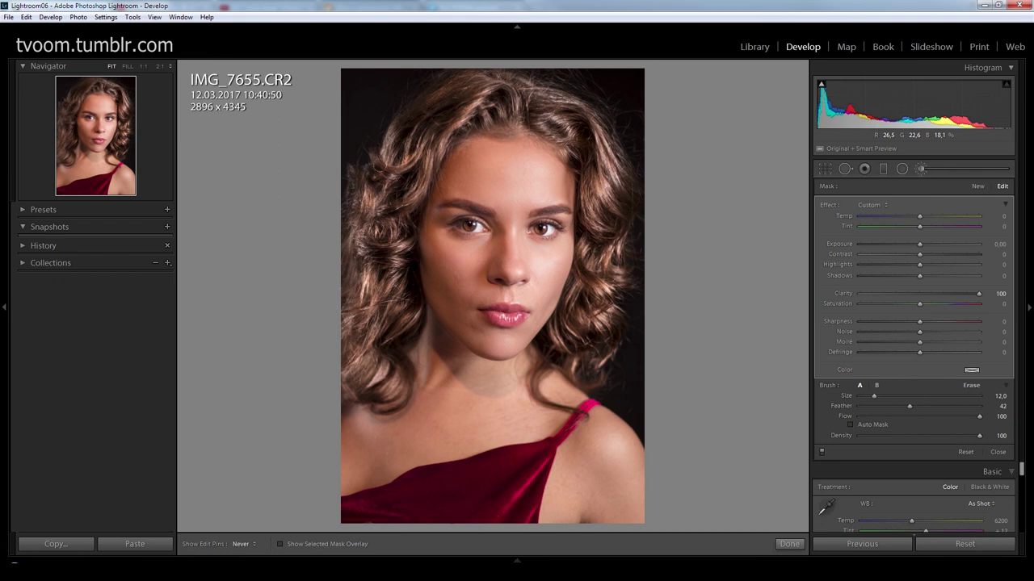
{"action": "key", "text": "h"}
- Set the hair adjustment to Shadows 48, Clarity 23 and Exposure -0.23
{"action": "left_click_drag", "start_coordinate": [919, 275], "coordinate": [970, 280]}
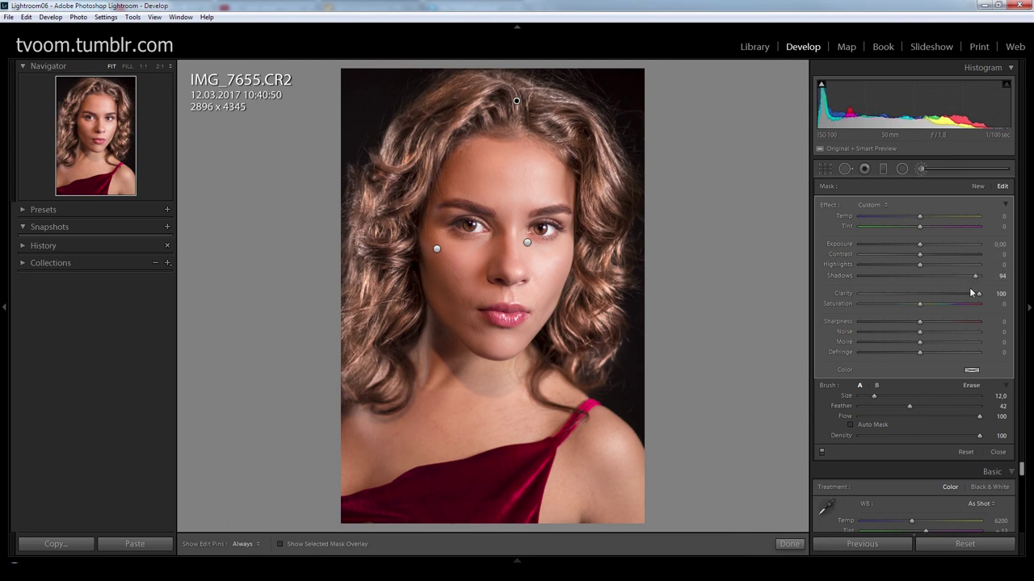
{"action": "left_click_drag", "start_coordinate": [977, 294], "coordinate": [942, 295]}
{"action": "double_click", "coordinate": [935, 291]}
{"action": "left_click_drag", "start_coordinate": [974, 277], "coordinate": [942, 294]}
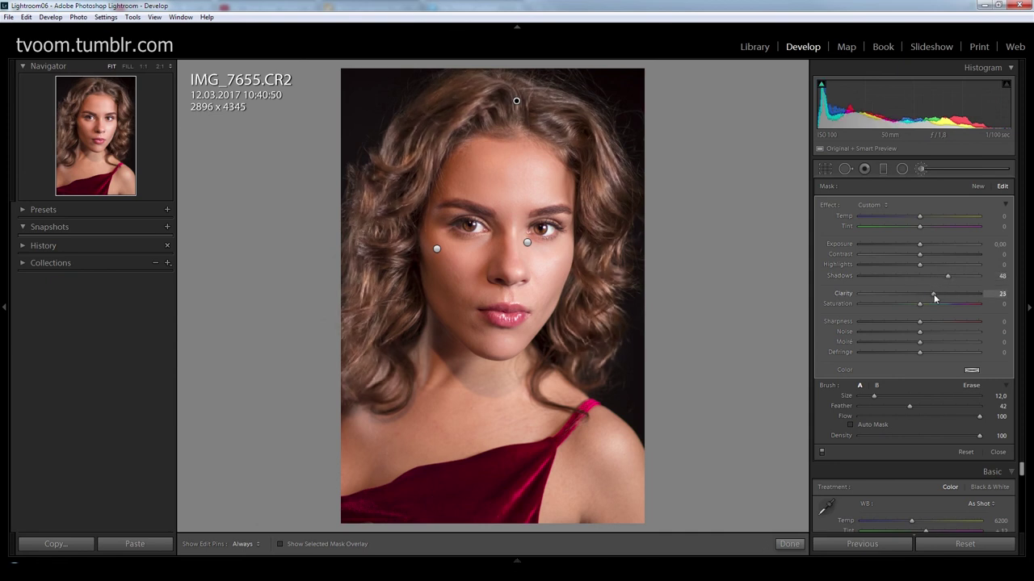
{"action": "left_click_drag", "start_coordinate": [920, 245], "coordinate": [916, 250]}
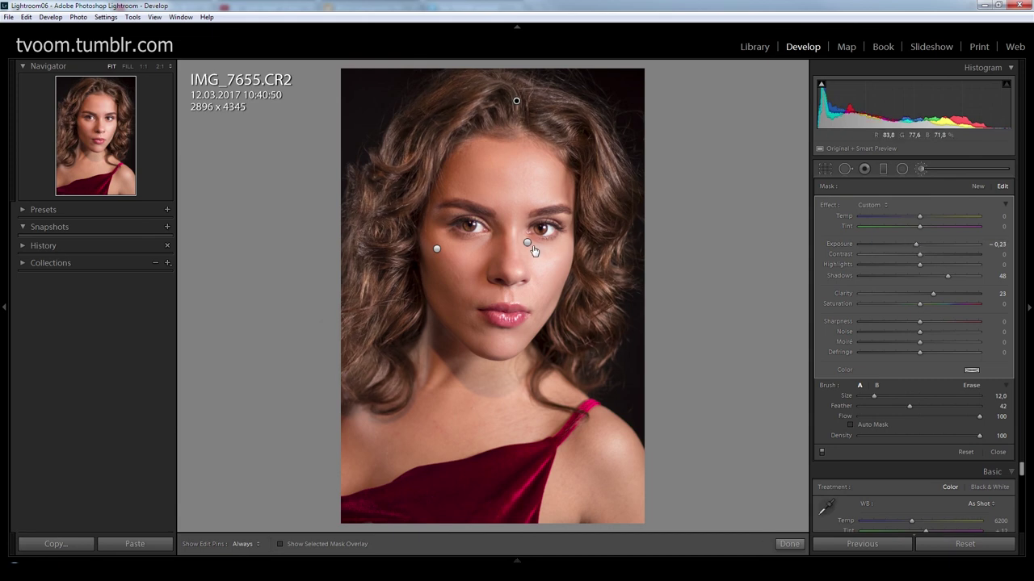
{"action": "left_click", "coordinate": [788, 545]}
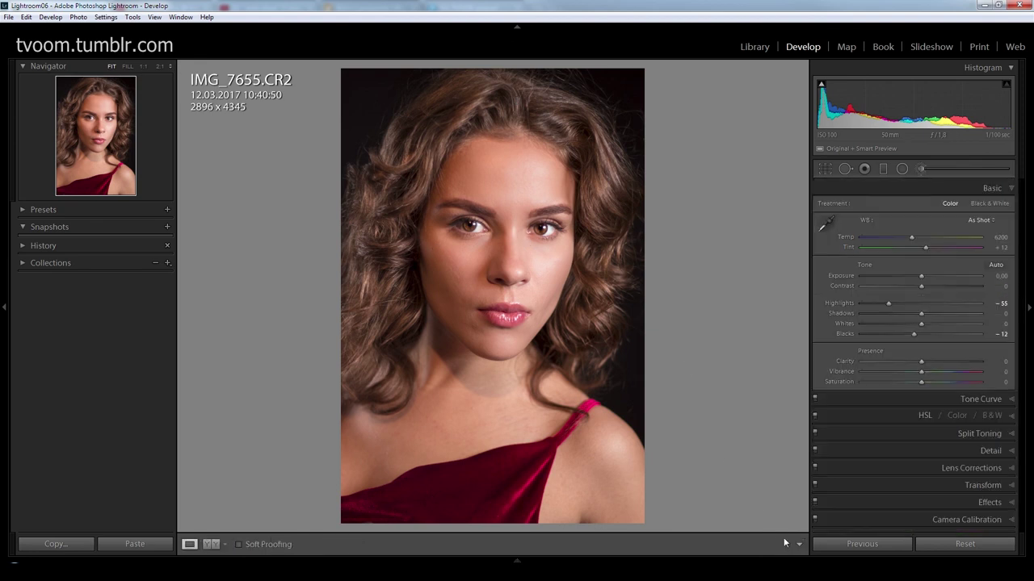
- Zoom in on the first eye and paint a new Clarity brush along the upper lash line
{"action": "left_click", "coordinate": [559, 233]}
{"action": "left_click", "coordinate": [923, 168]}
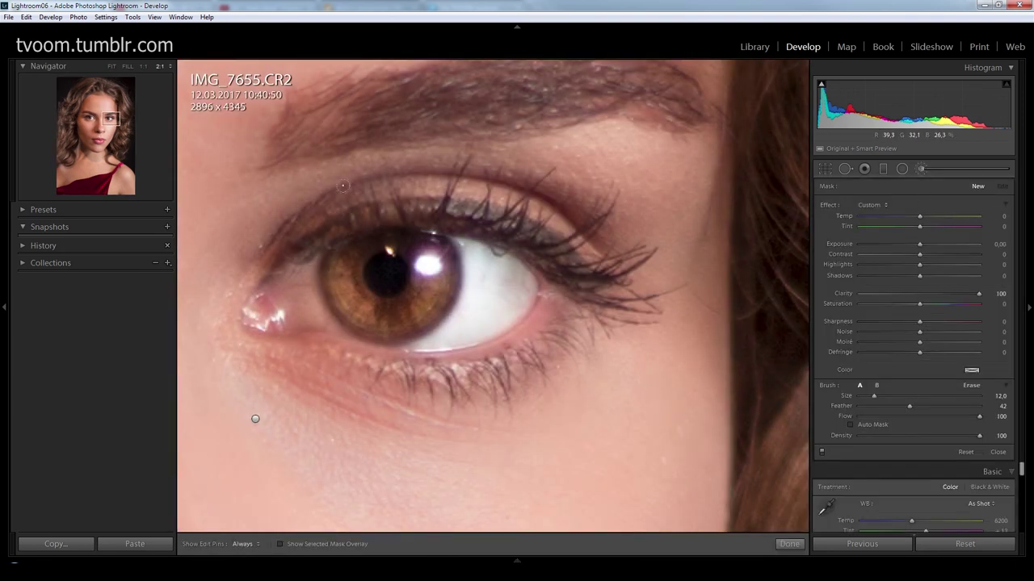
{"action": "scroll", "coordinate": [293, 232], "scroll_direction": "down", "scroll_amount": 2}
{"action": "key", "text": "h"}
{"action": "mouse_move", "coordinate": [301, 240]}
{"action": "left_mouse_down"}
{"action": "mouse_move", "coordinate": [427, 212]}
{"action": "mouse_move", "coordinate": [451, 163]}
{"action": "mouse_move", "coordinate": [438, 205]}
{"action": "mouse_move", "coordinate": [492, 218]}
{"action": "mouse_move", "coordinate": [599, 289]}
{"action": "left_mouse_up"}
{"action": "key", "text": "h"}
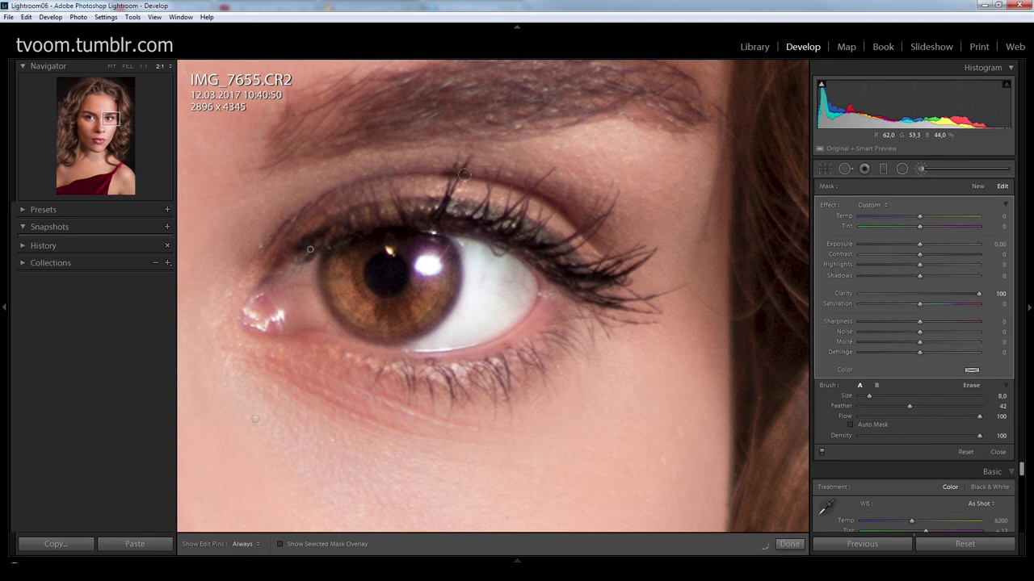
- Erase the brush spill, repaint around the iris and lashes at brush size 12, and finish
{"action": "key", "text": "alt"}
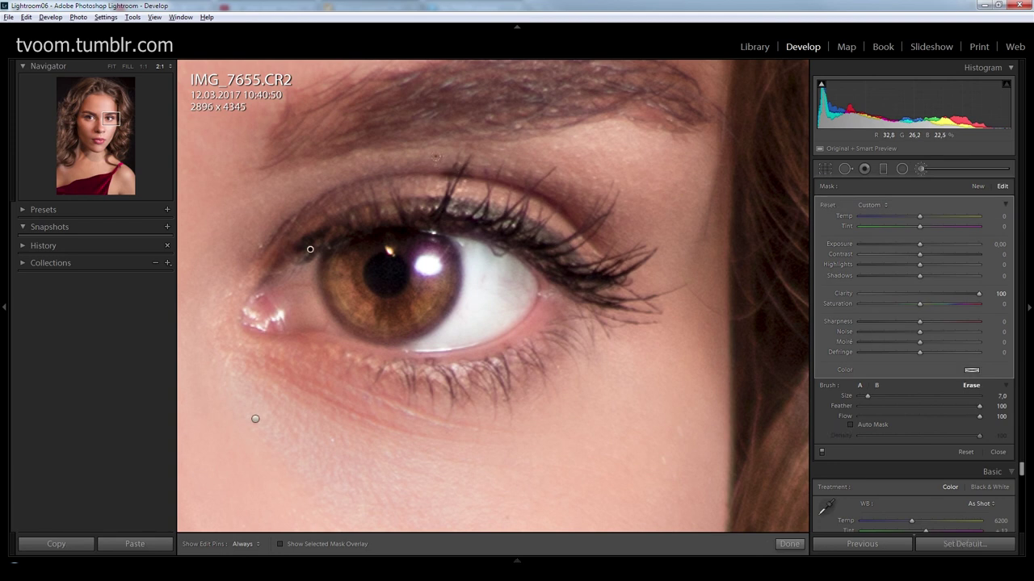
{"action": "key", "text": "h"}
{"action": "key", "text": "h"}
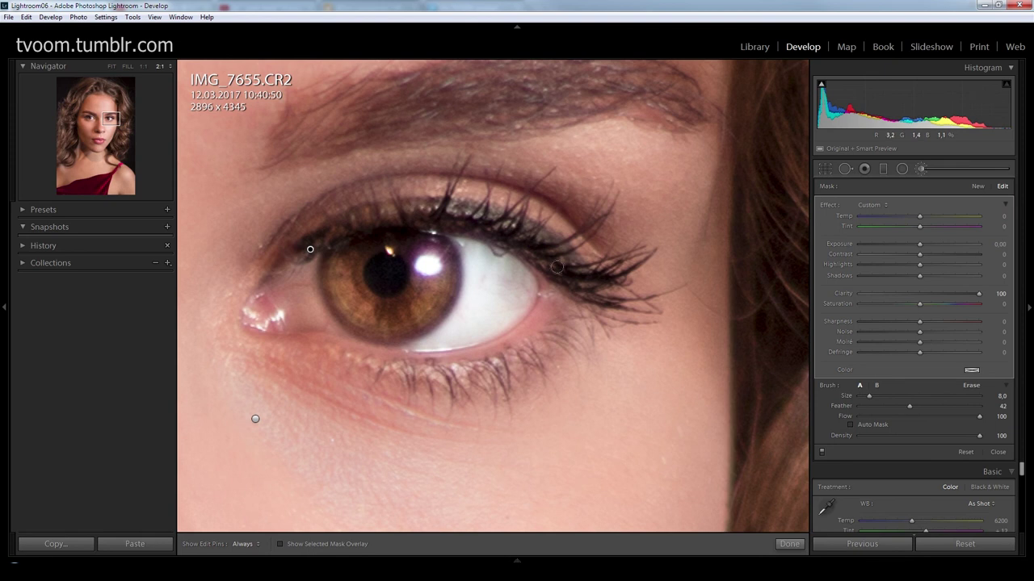
{"action": "key", "text": "bracketright"}
{"action": "key", "text": "h"}
{"action": "mouse_move", "coordinate": [408, 262]}
{"action": "left_mouse_down"}
{"action": "mouse_move", "coordinate": [408, 240]}
{"action": "mouse_move", "coordinate": [387, 278]}
{"action": "left_mouse_up"}
{"action": "key", "text": "h"}
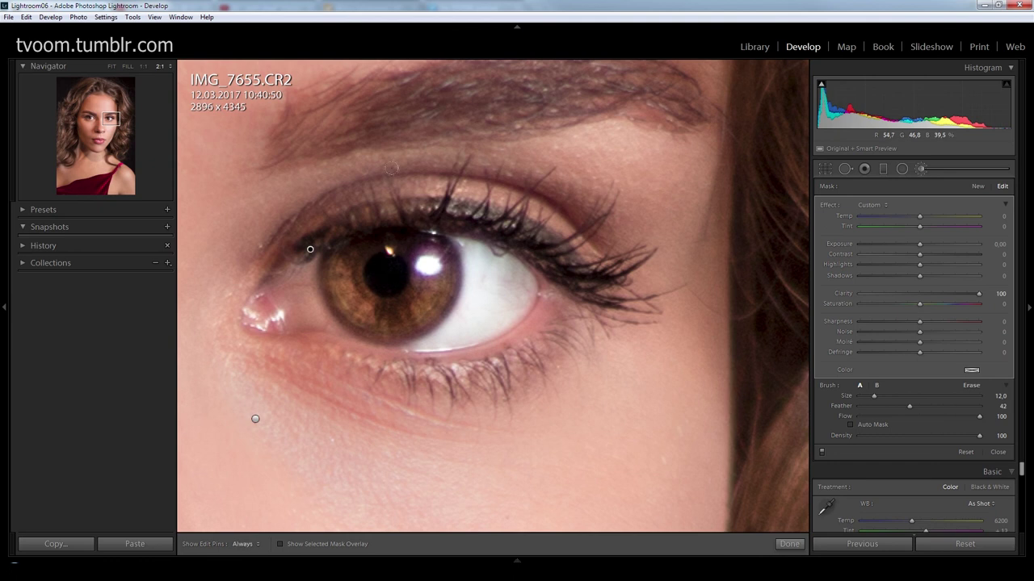
{"action": "key", "text": "z"}
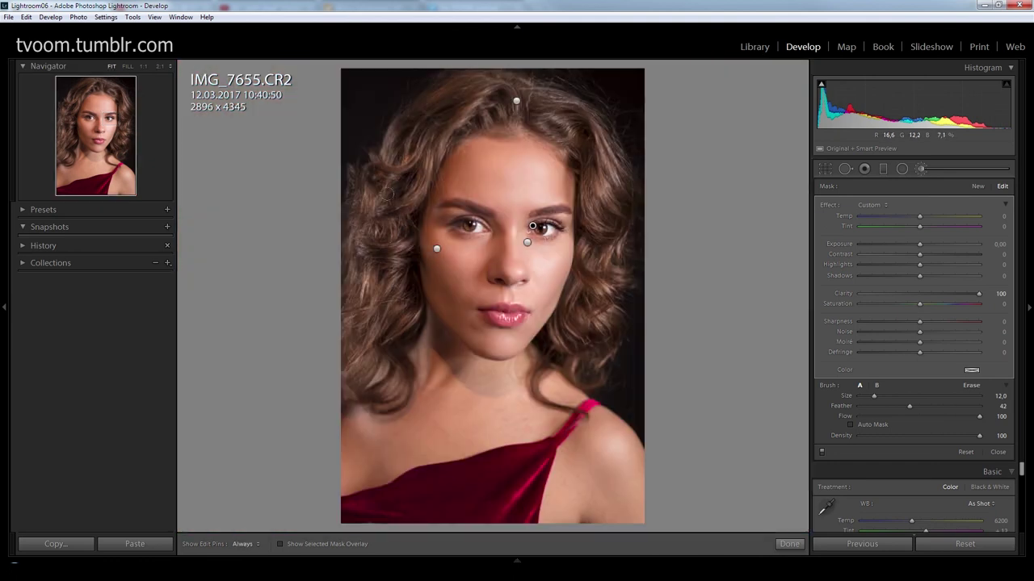
{"action": "left_click", "coordinate": [789, 543]}
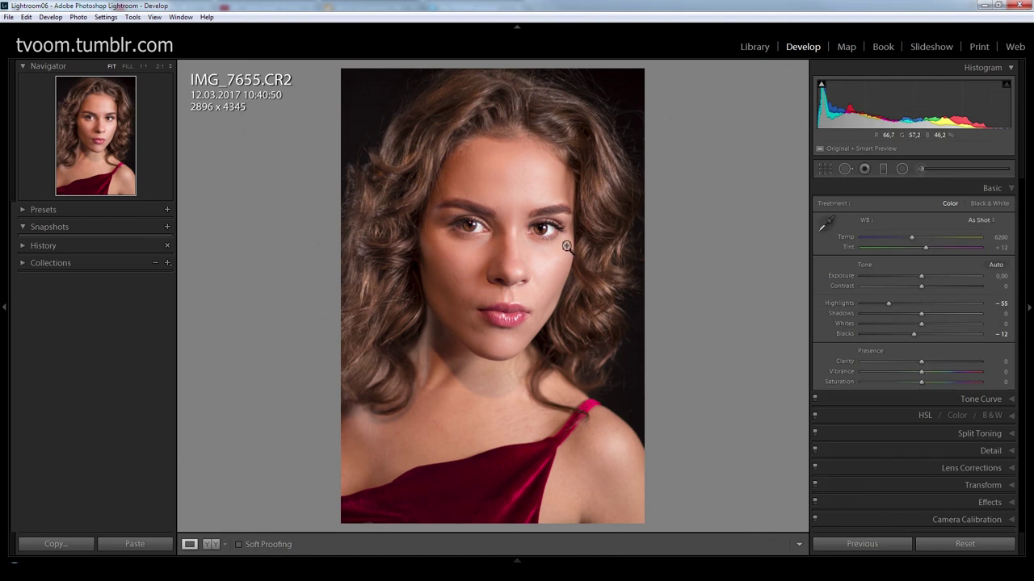
- Brush Clarity onto the other eye's lashes, erase spill, lower Clarity to 41, and finish
{"action": "left_click", "coordinate": [540, 231]}
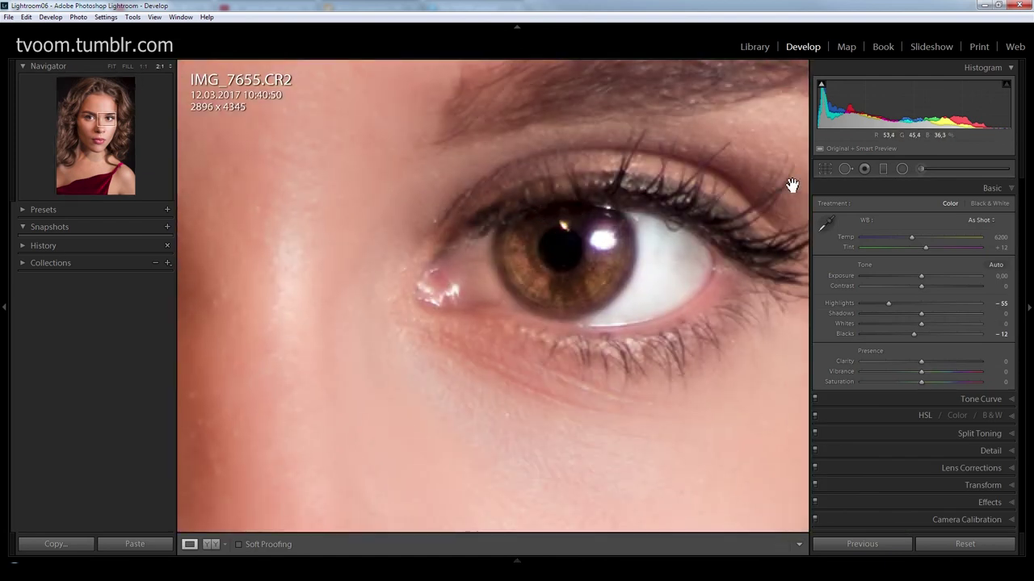
{"action": "left_click", "coordinate": [920, 169]}
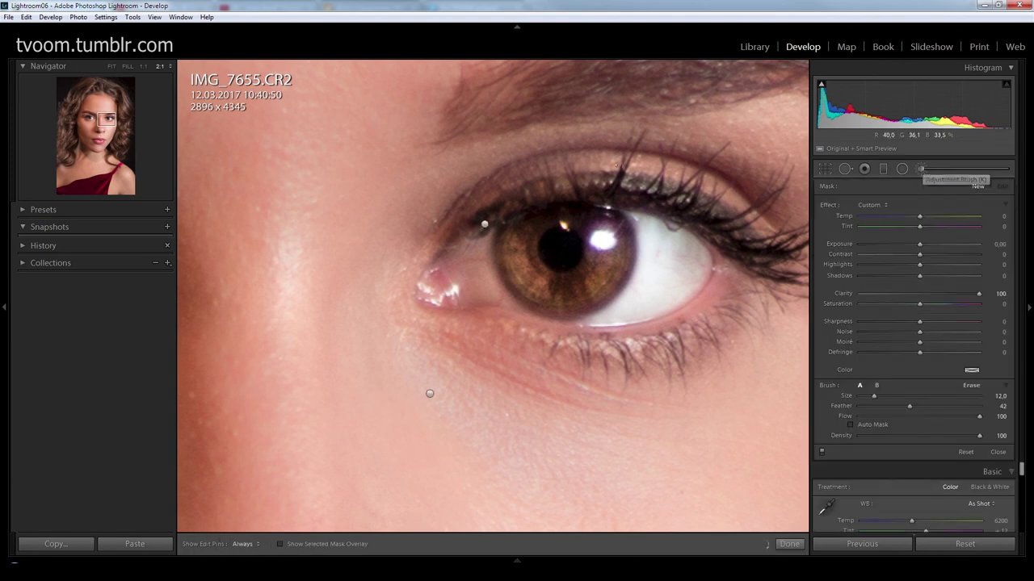
{"action": "left_click", "coordinate": [485, 227]}
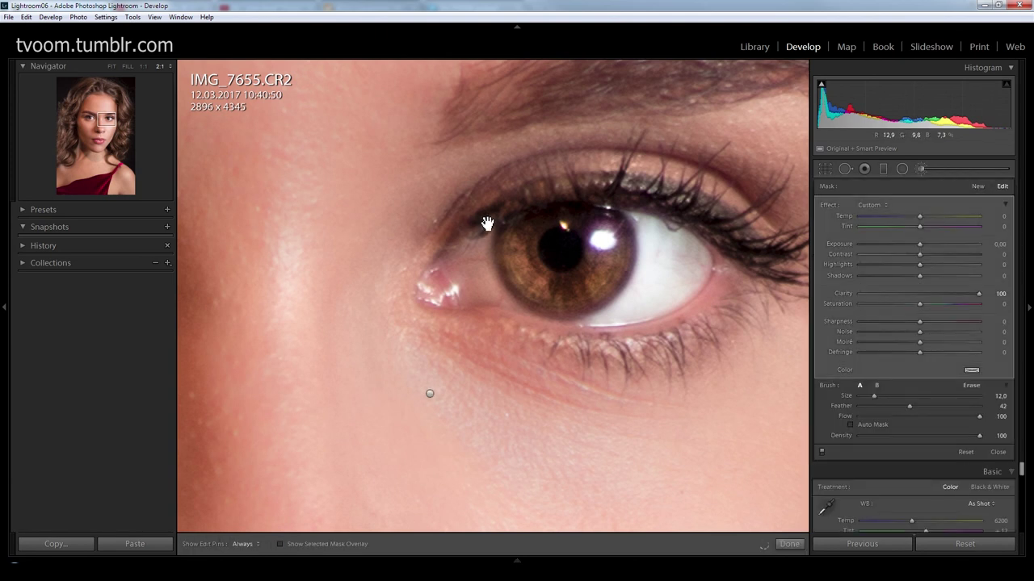
{"action": "mouse_move", "coordinate": [486, 225]}
{"action": "key", "text": "alt"}
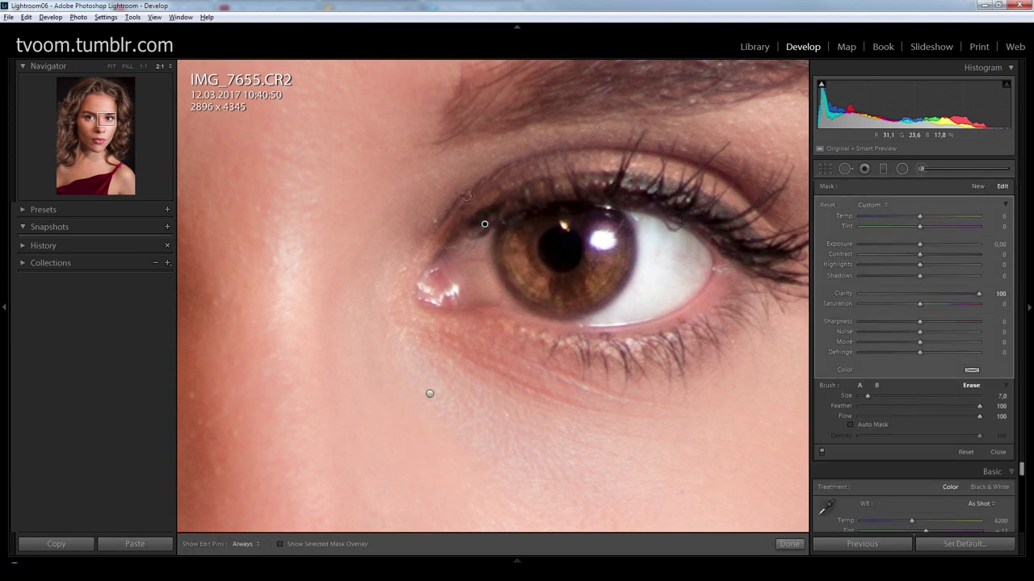
{"action": "key", "text": "h"}
{"action": "key", "text": "h"}
{"action": "left_click_drag", "start_coordinate": [980, 295], "coordinate": [935, 297]}
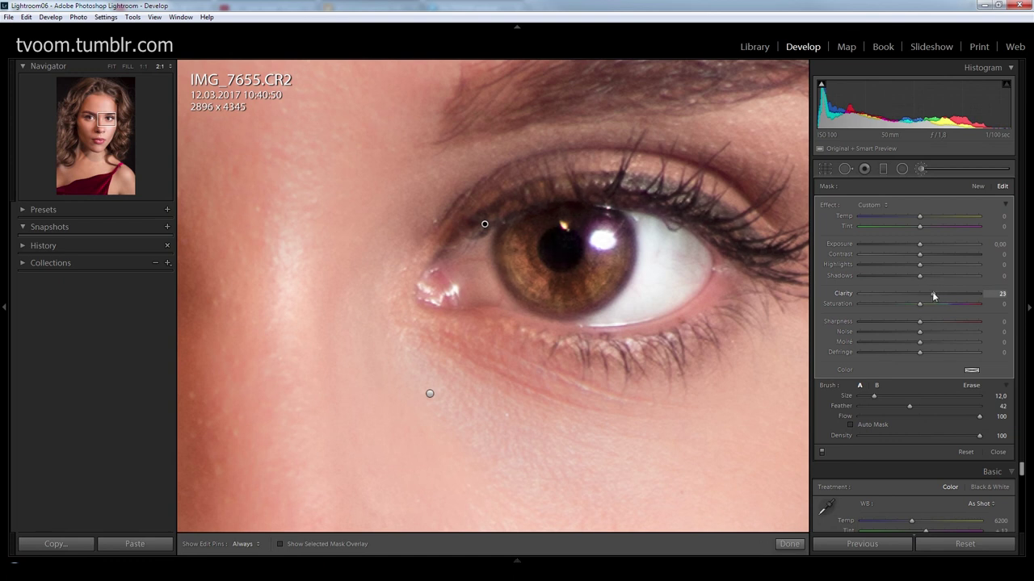
{"action": "left_click", "coordinate": [789, 544]}
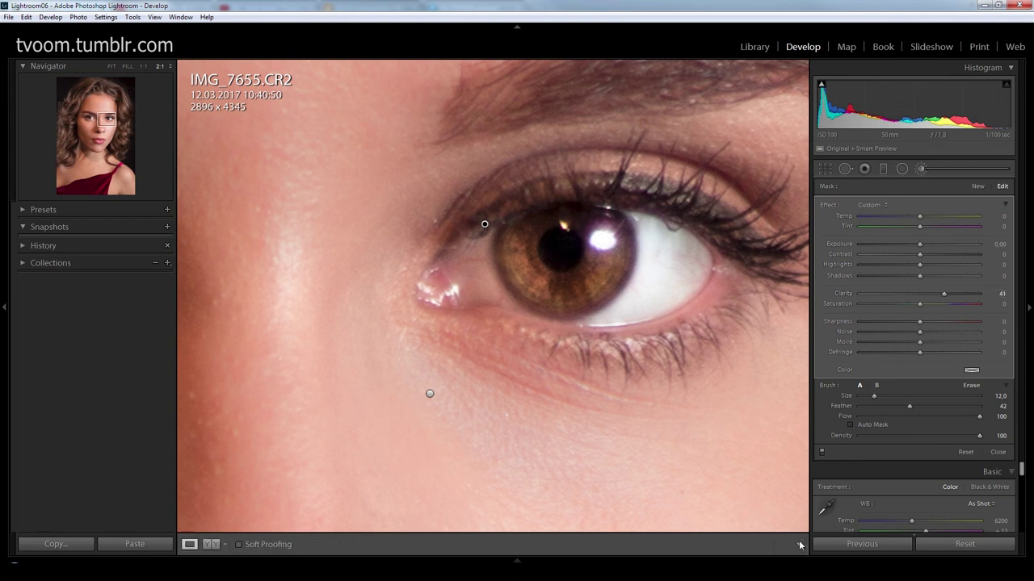
{"action": "left_click", "coordinate": [634, 426]}
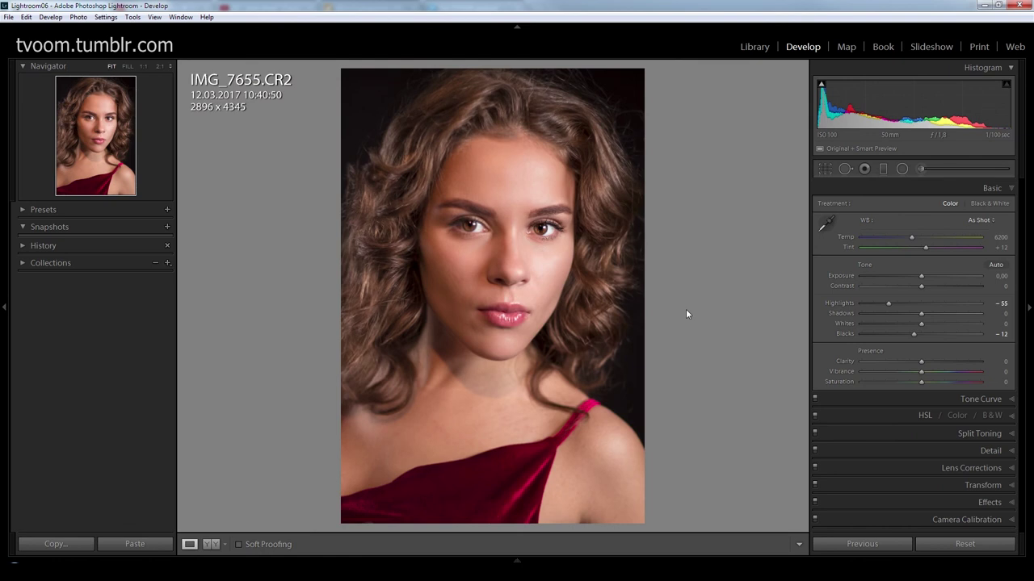